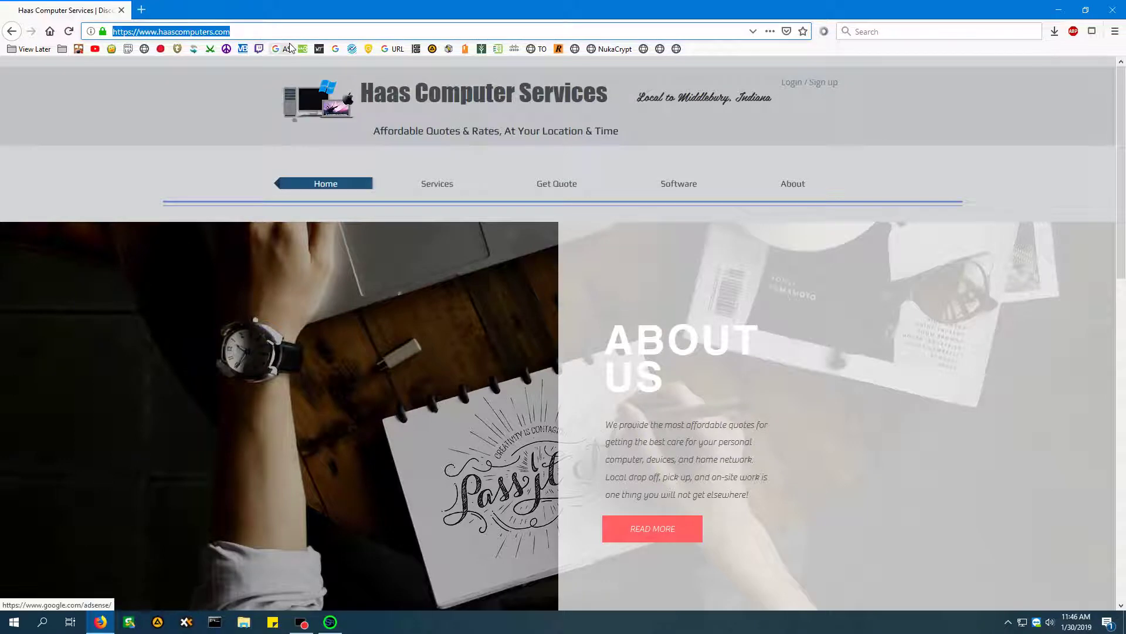
Go to haascomputers.com and open the site's Software page.
text(haascompute)
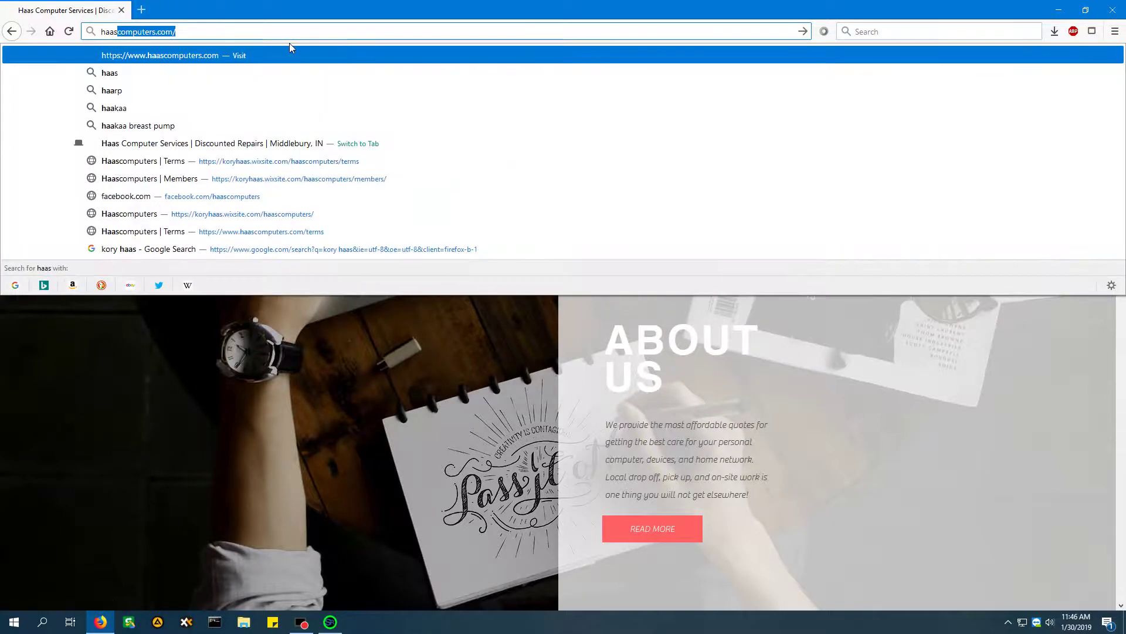
text(r)
key(Return)
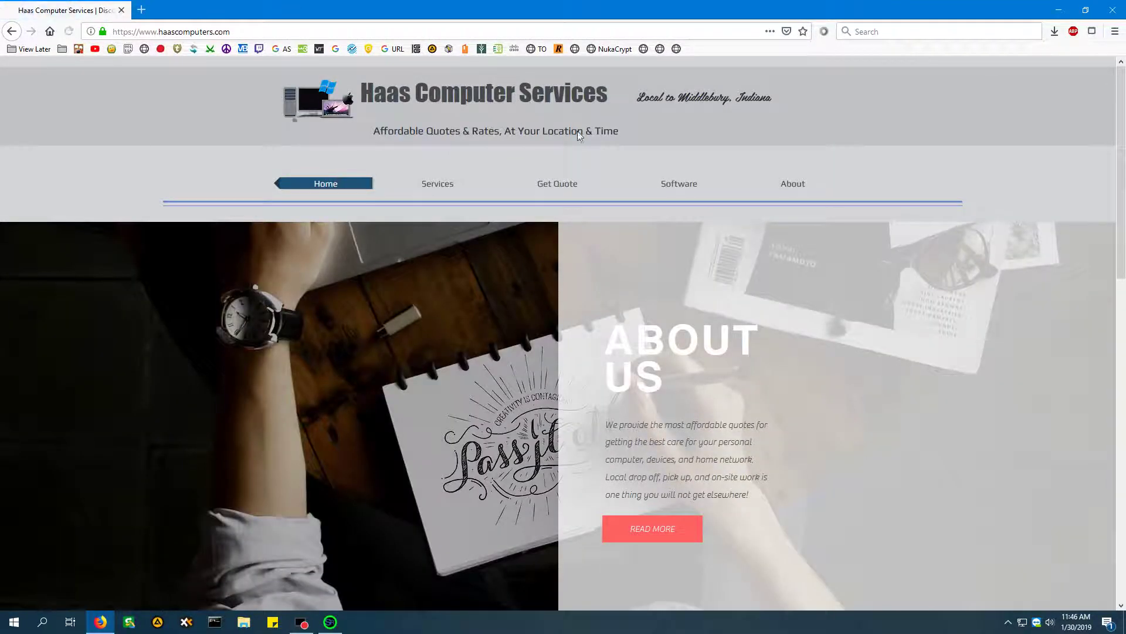
click(674, 186)
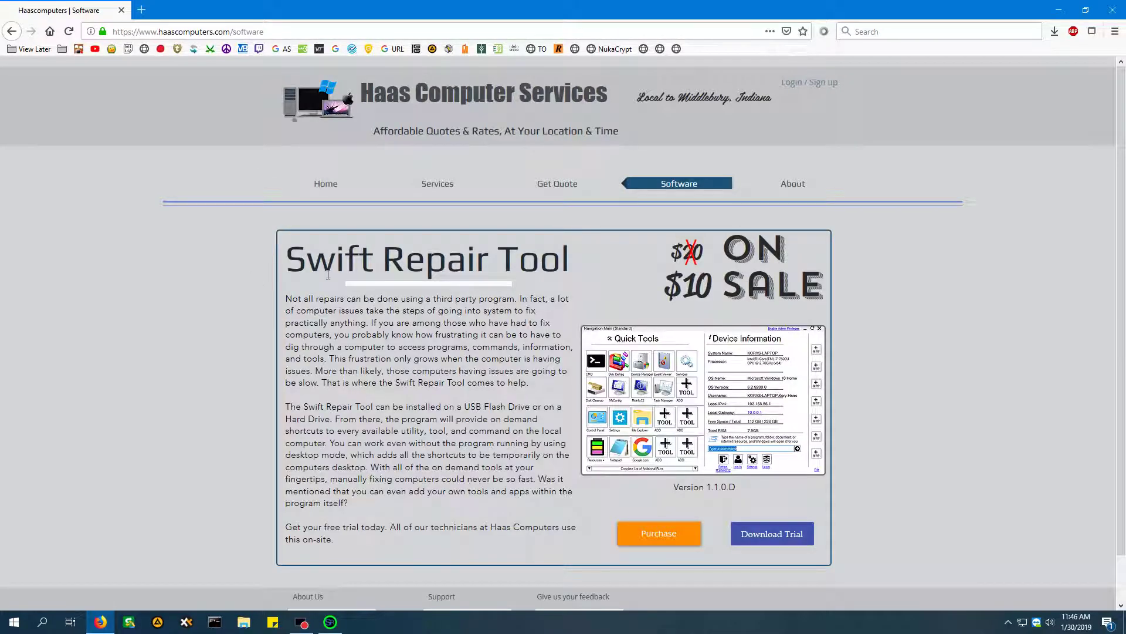
Read the Swift Repair Tool description, and download its trial, saving K22 Swift Repair Tool.zip.
drag(296, 260, 573, 256)
click(580, 256)
drag(350, 308, 539, 480)
click(539, 479)
click(773, 546)
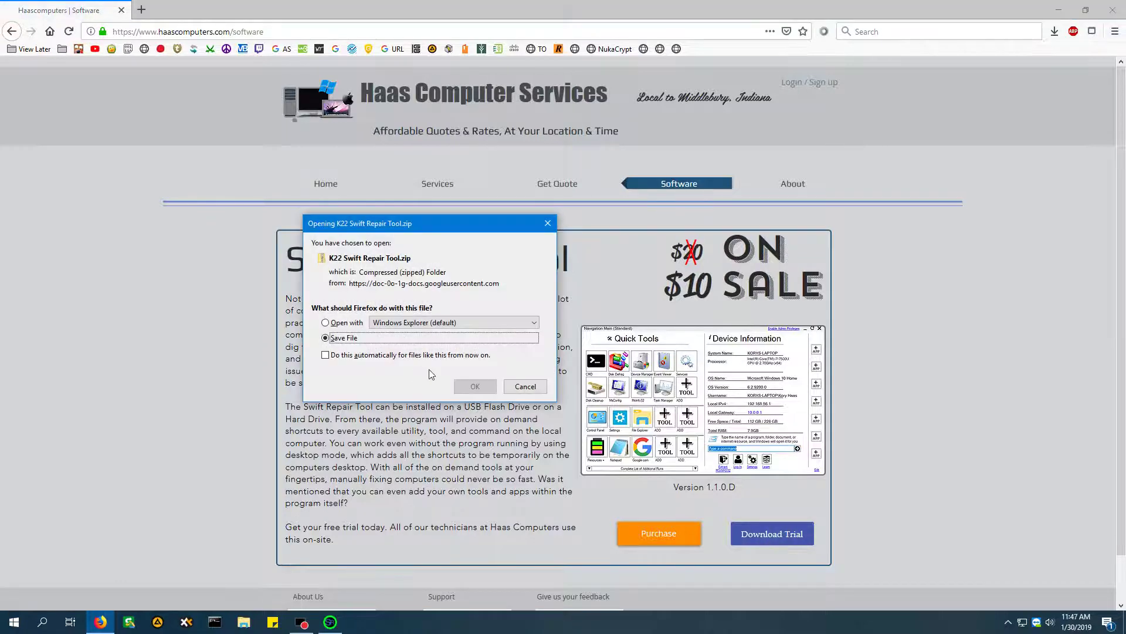
click(475, 386)
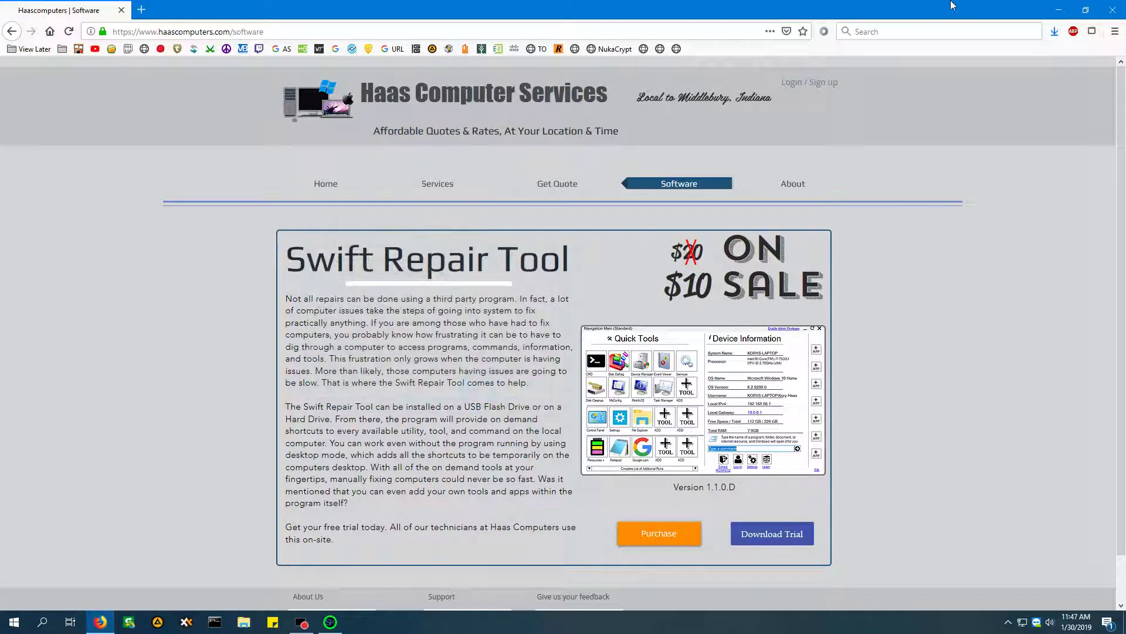
Open the downloaded K22 Swift Repair Tool archive and copy its K22 Swift Repair Tool 1.1.0.D folder to drive N:.
click(1055, 33)
click(1046, 61)
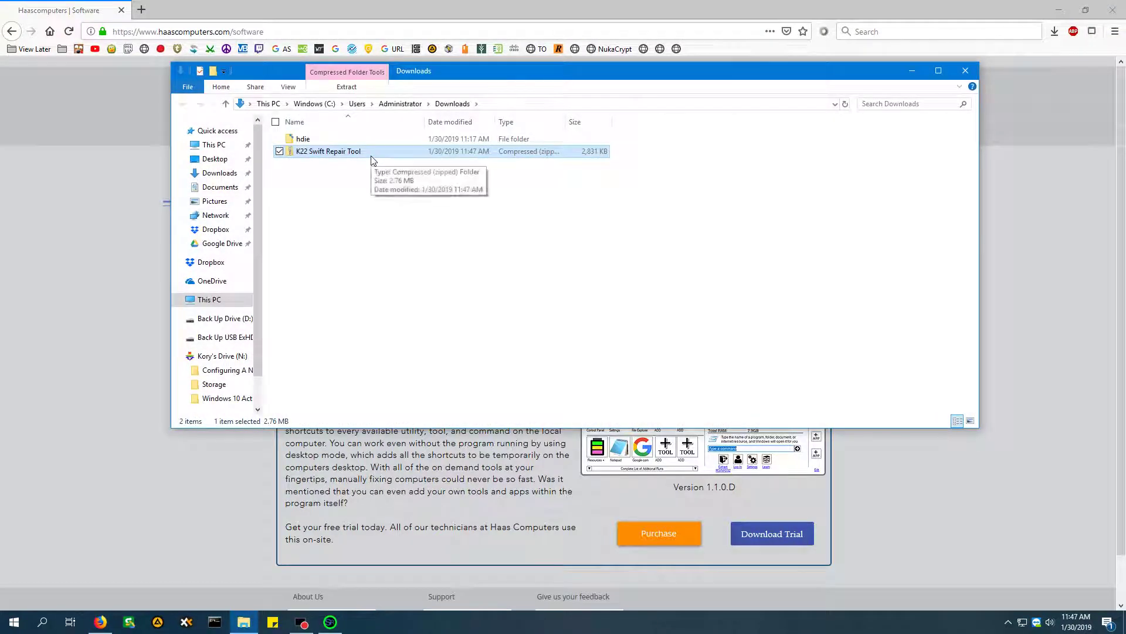
double_click(364, 156)
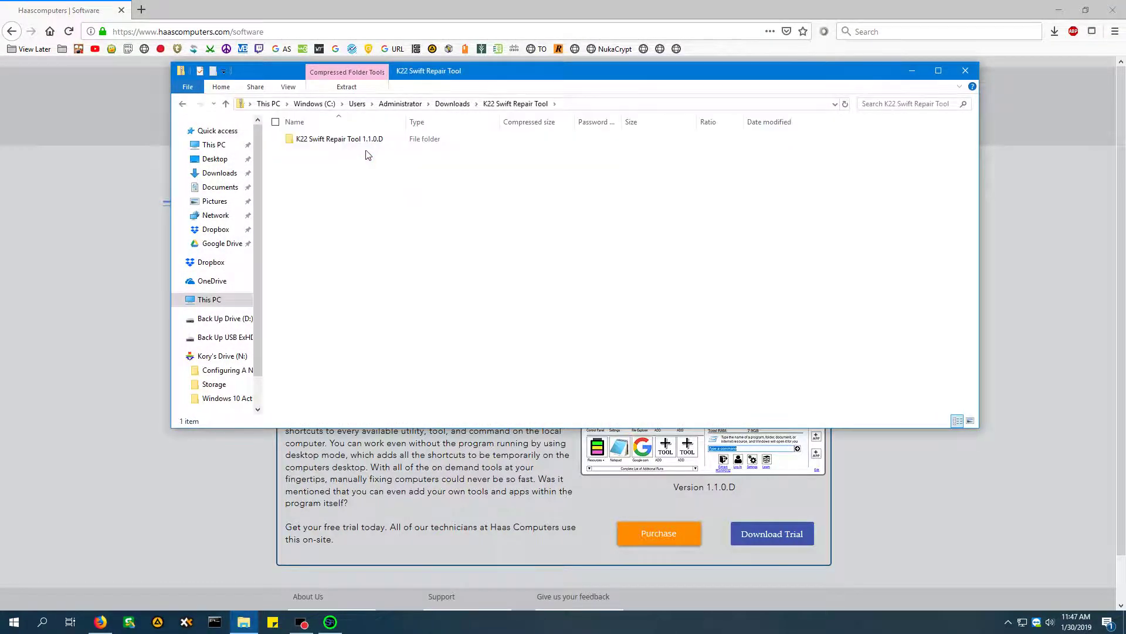
click(374, 140)
drag(385, 141, 222, 361)
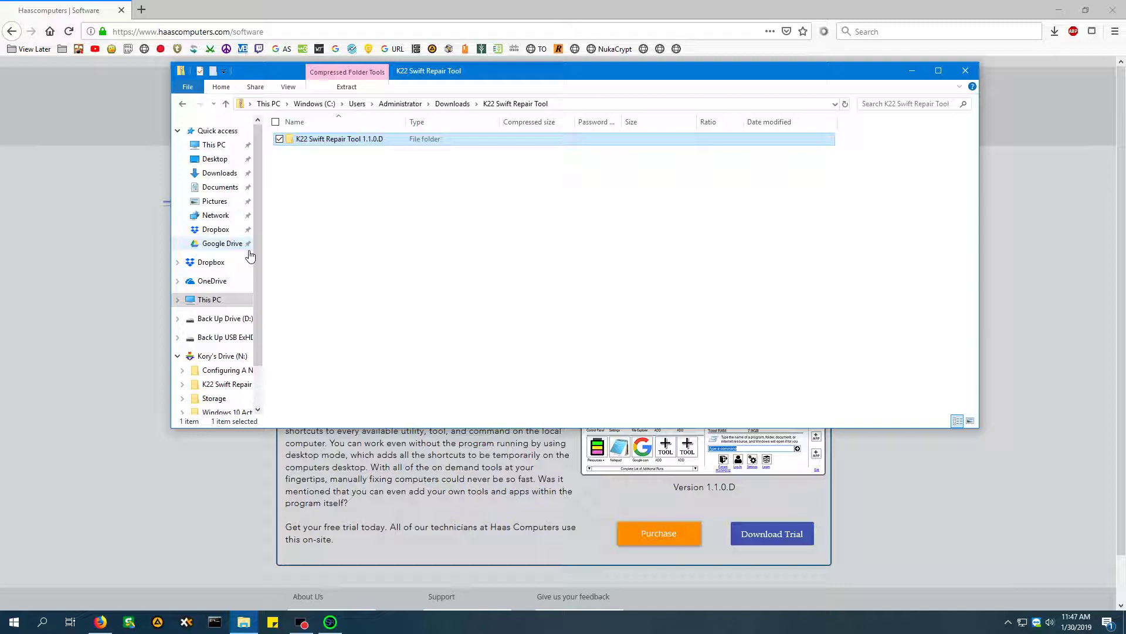
Run K22 Swift Repair from the copied folder on drive N:, and minimize the file and browser windows behind it.
click(222, 356)
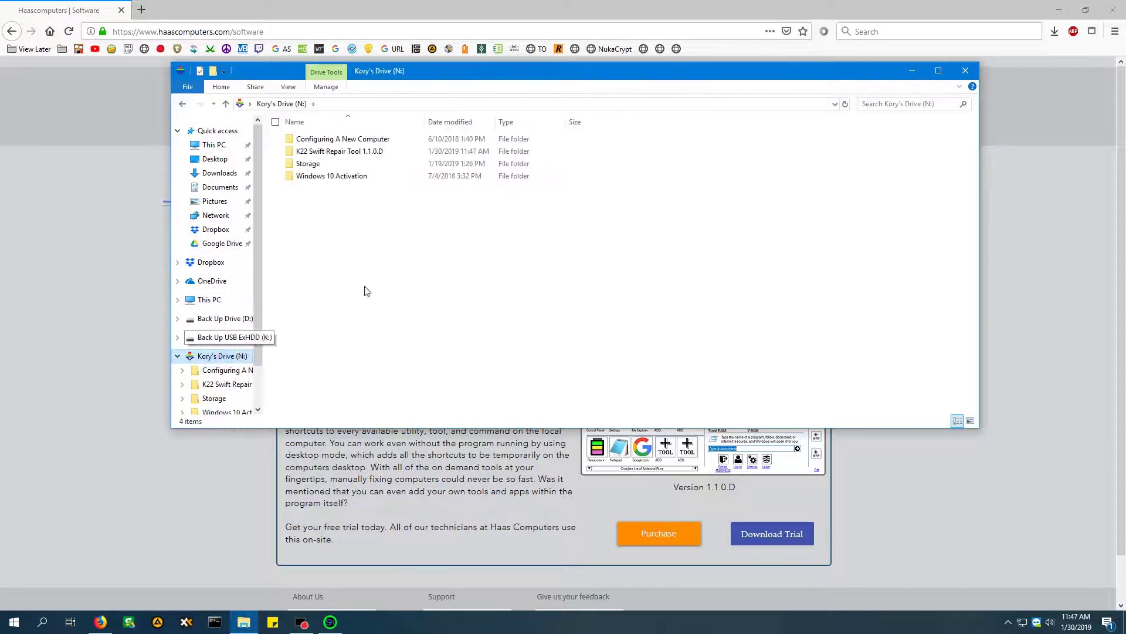
double_click(395, 151)
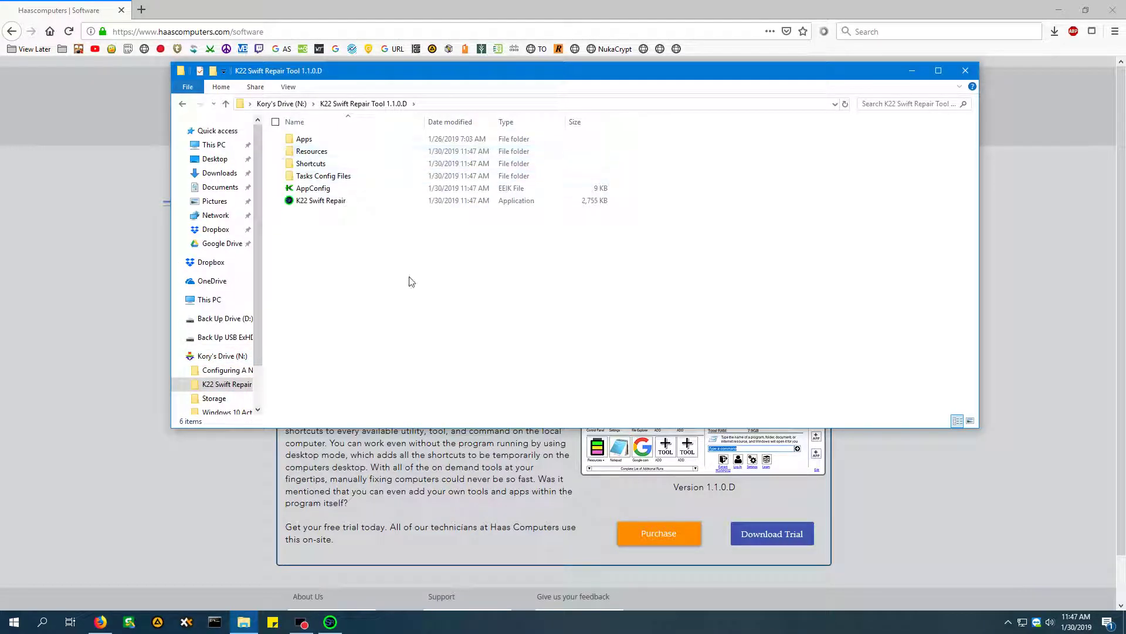
drag(620, 321, 368, 252)
double_click(364, 202)
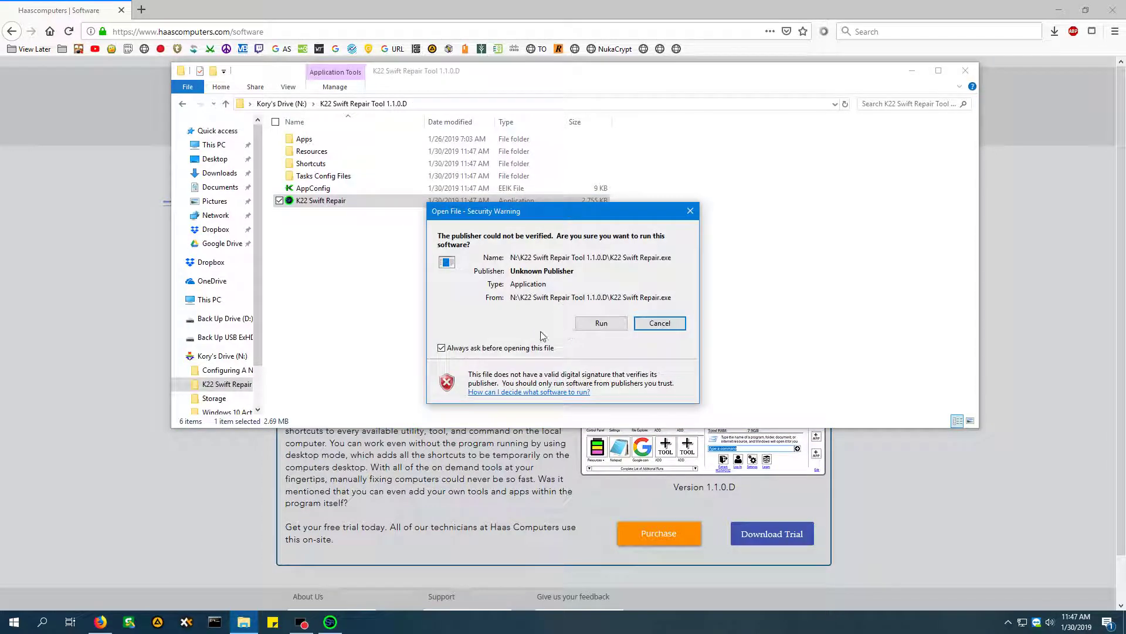
click(597, 322)
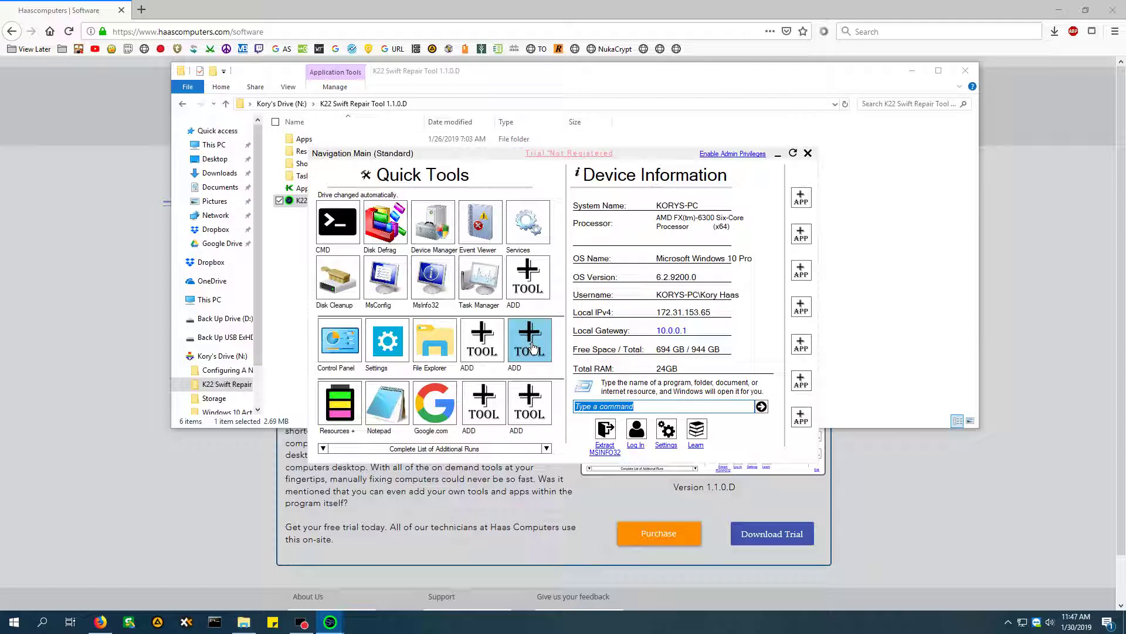
click(911, 71)
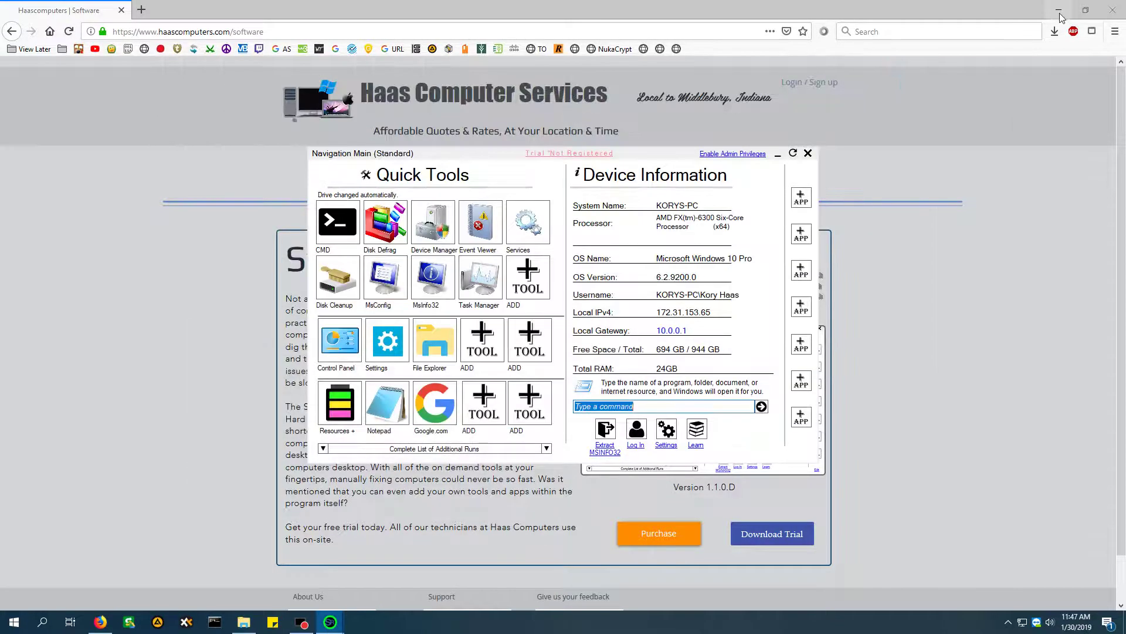
click(1060, 13)
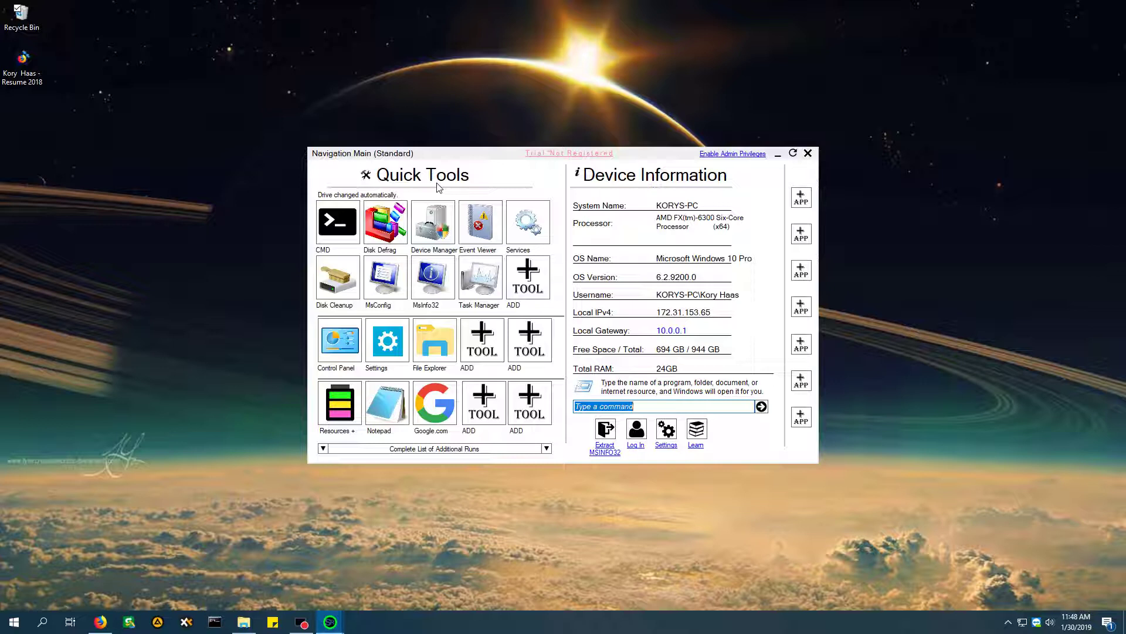
Look at the Add App form and presets for an empty tool slot, and at the form for an empty app slot.
click(524, 281)
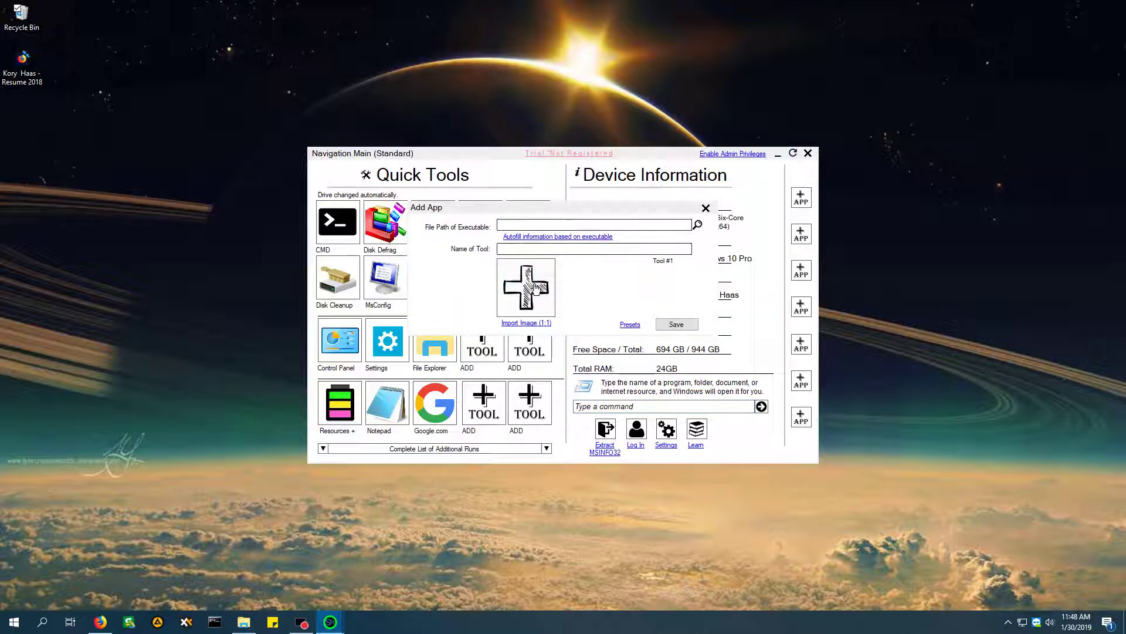
click(630, 325)
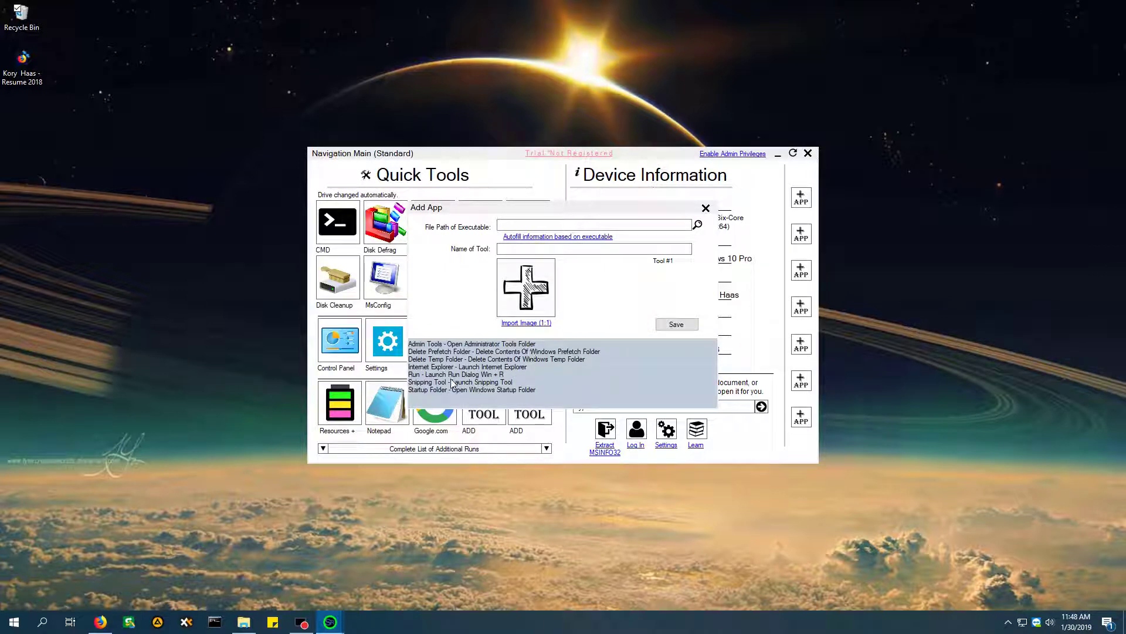
click(705, 209)
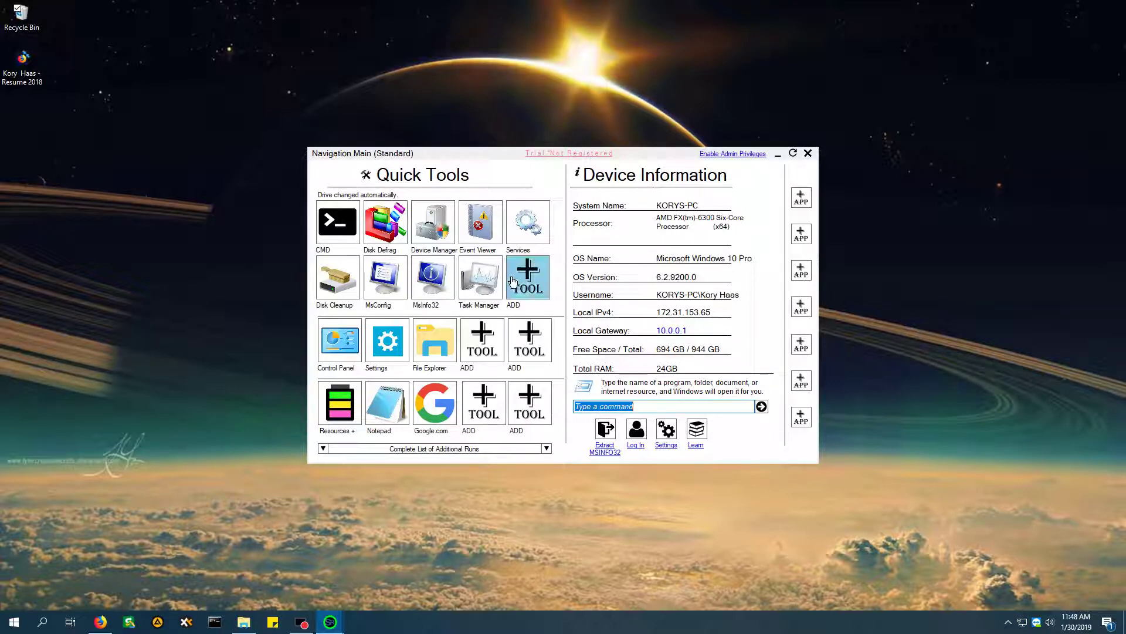
click(798, 197)
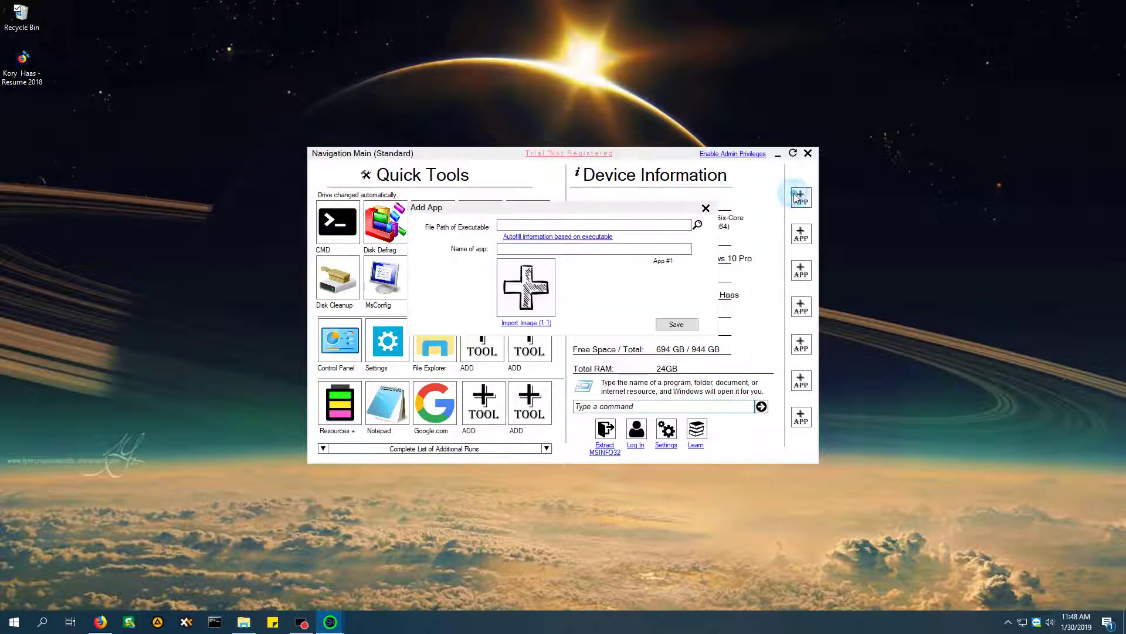
click(706, 210)
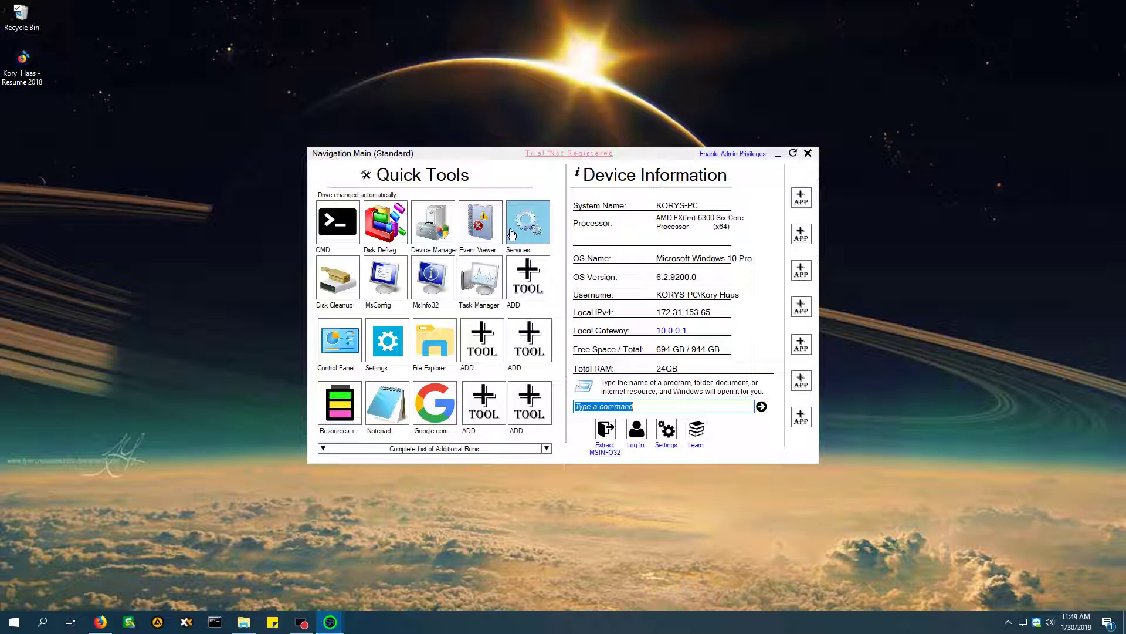
Launch Disk Cleanup from the quick tools and scan the Windows (C:) drive.
click(349, 289)
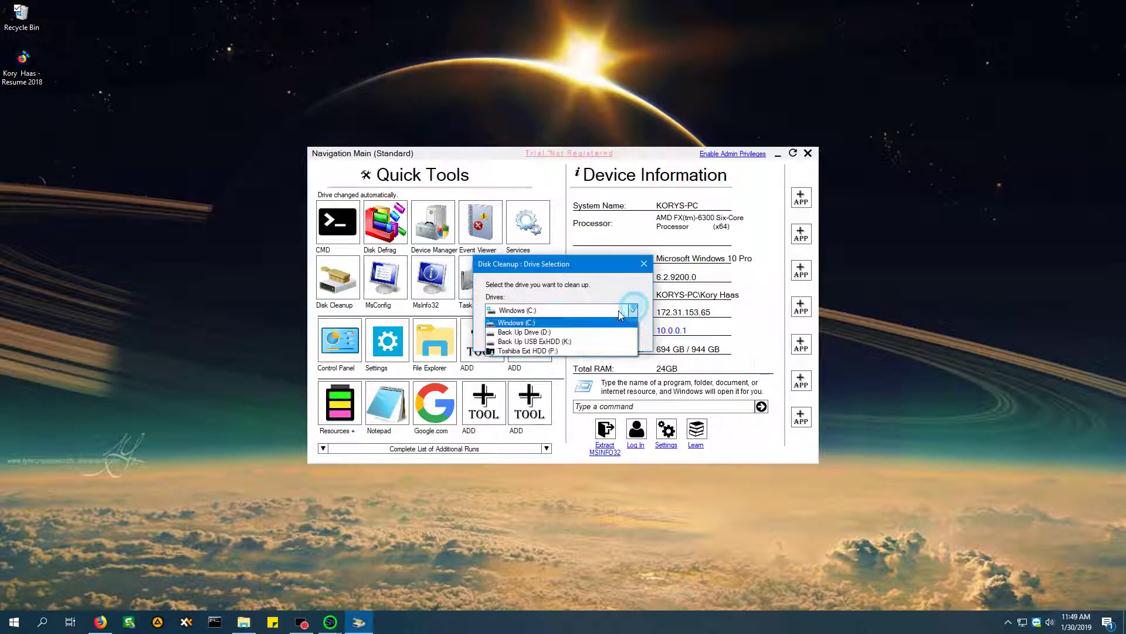
click(590, 322)
click(544, 333)
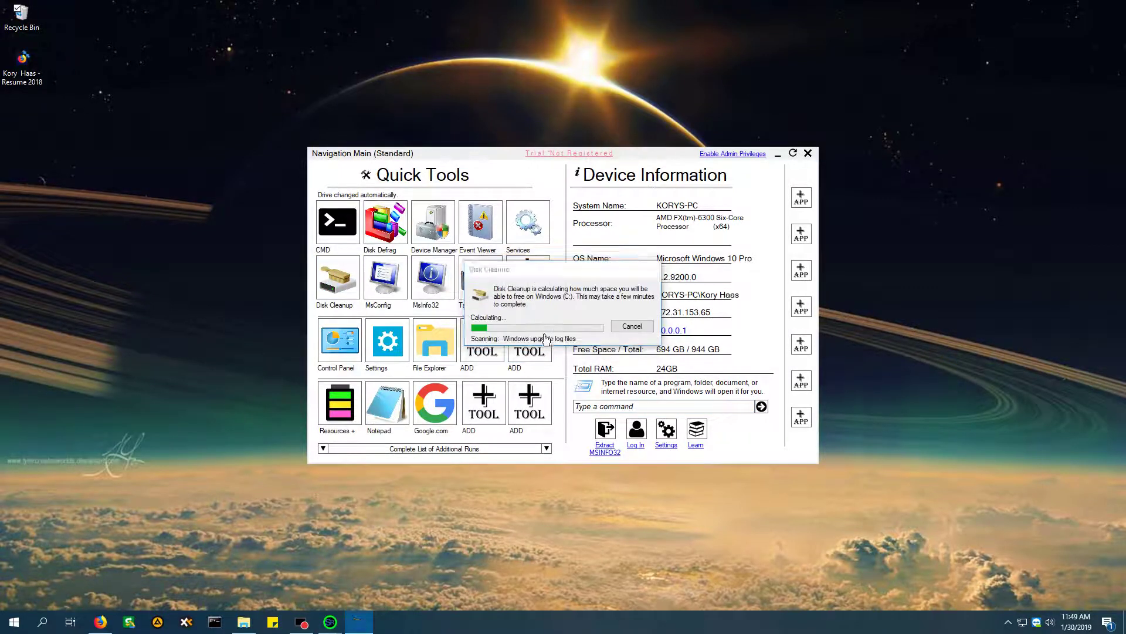
Reposition the Disk Cleanup window on the desktop and look through its list of files to delete.
drag(188, 28, 243, 28)
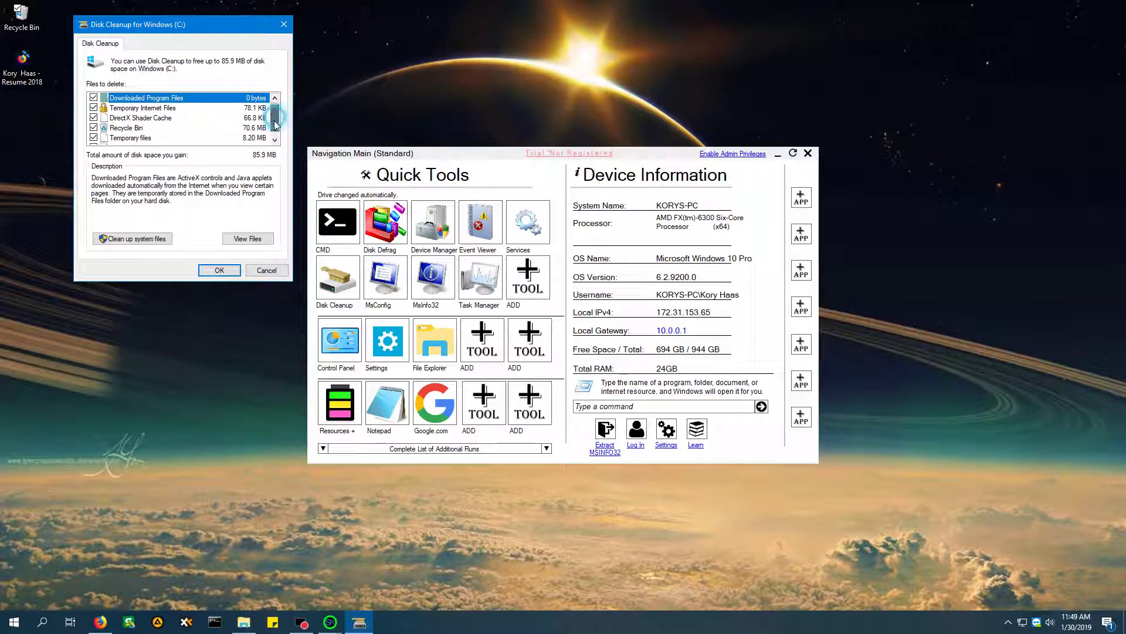
mouse_move(278, 121)
mouse_down()
mouse_move(282, 141)
mouse_move(289, 103)
mouse_up()
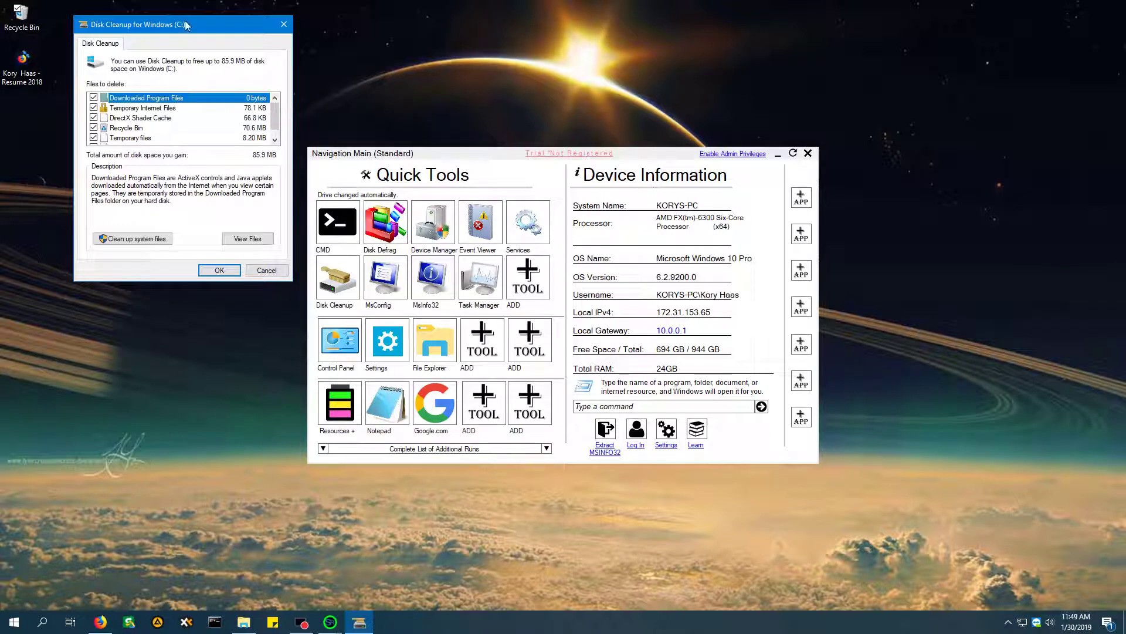
drag(195, 31, 242, 44)
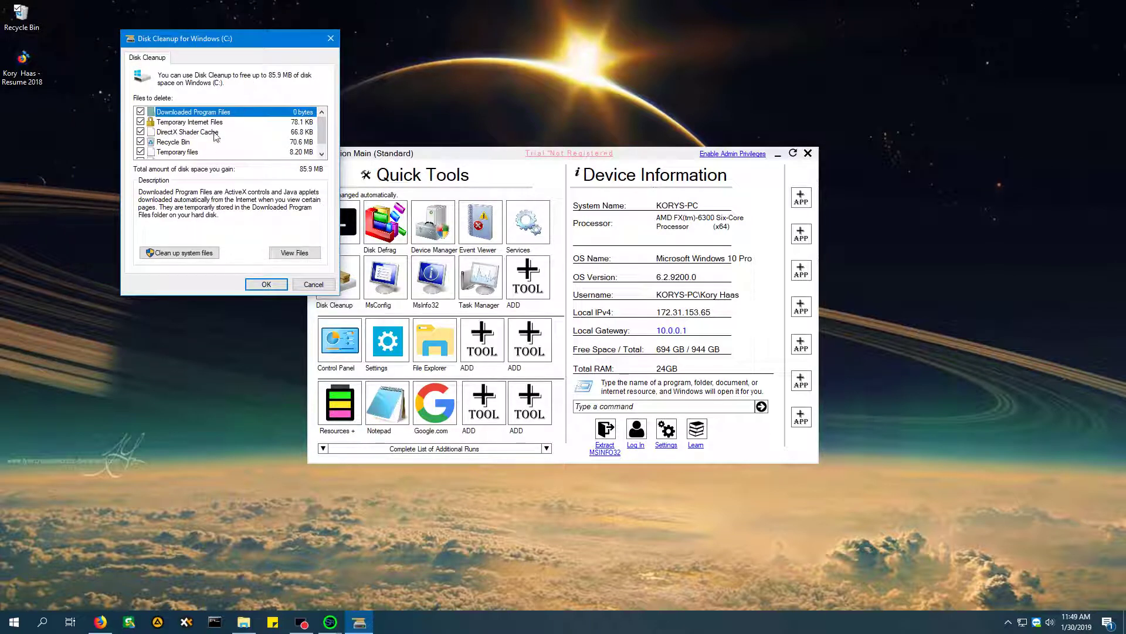
scroll(226, 130, down, 1)
scroll(226, 131, up, 1)
drag(320, 129, 317, 105)
scroll(215, 140, down, 1)
scroll(188, 138, up, 1)
Exclude Temporary Internet Files and Recycle Bin from the cleanup, and include both again.
click(141, 121)
click(140, 142)
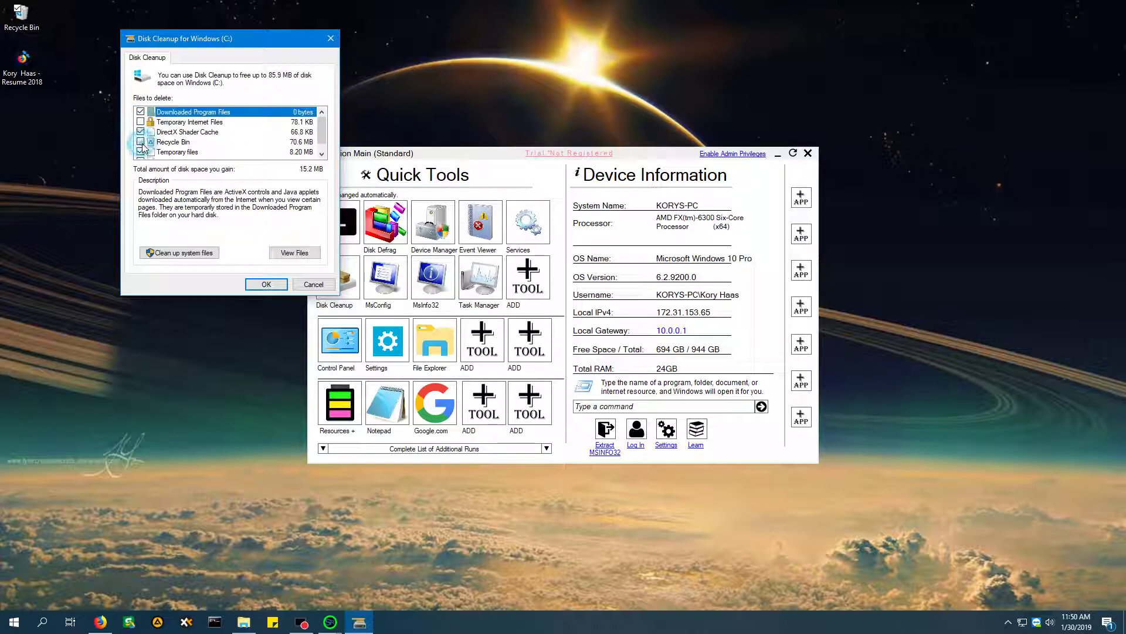
click(141, 142)
click(141, 122)
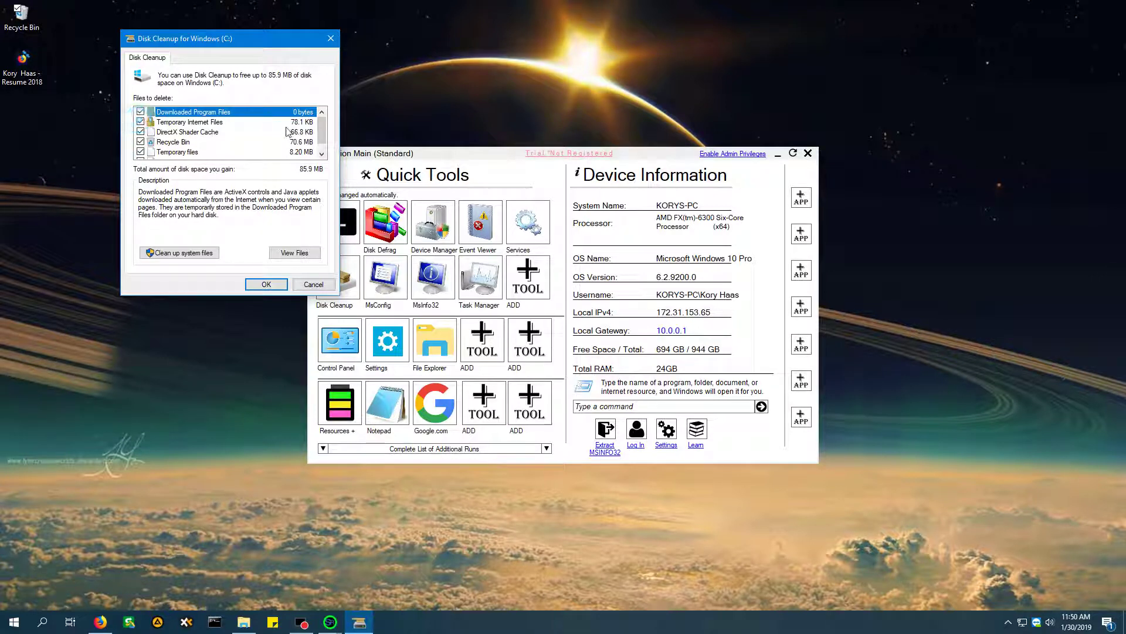
Read the description of the Recycle Bin entry in the list of files to delete.
scroll(322, 129, down, 1)
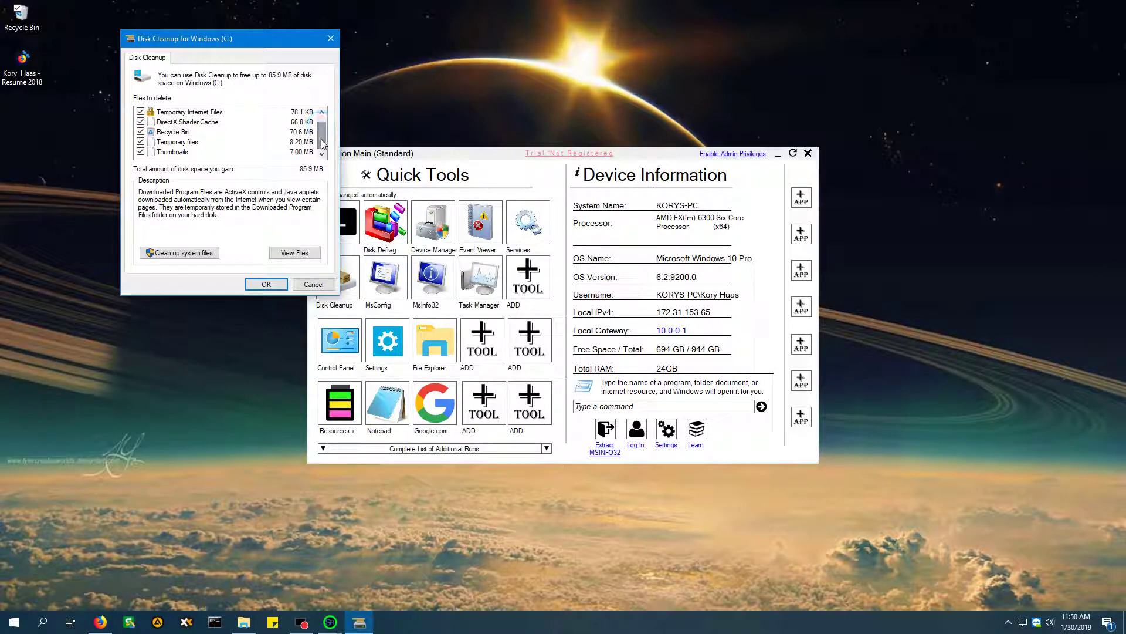
click(189, 132)
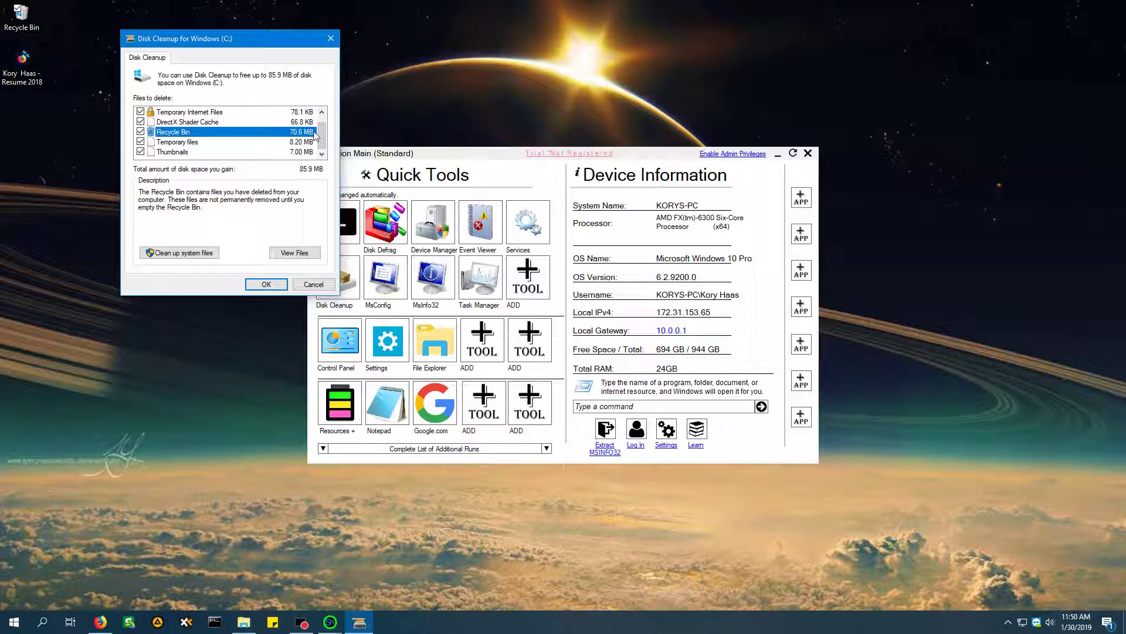
drag(320, 135, 304, 107)
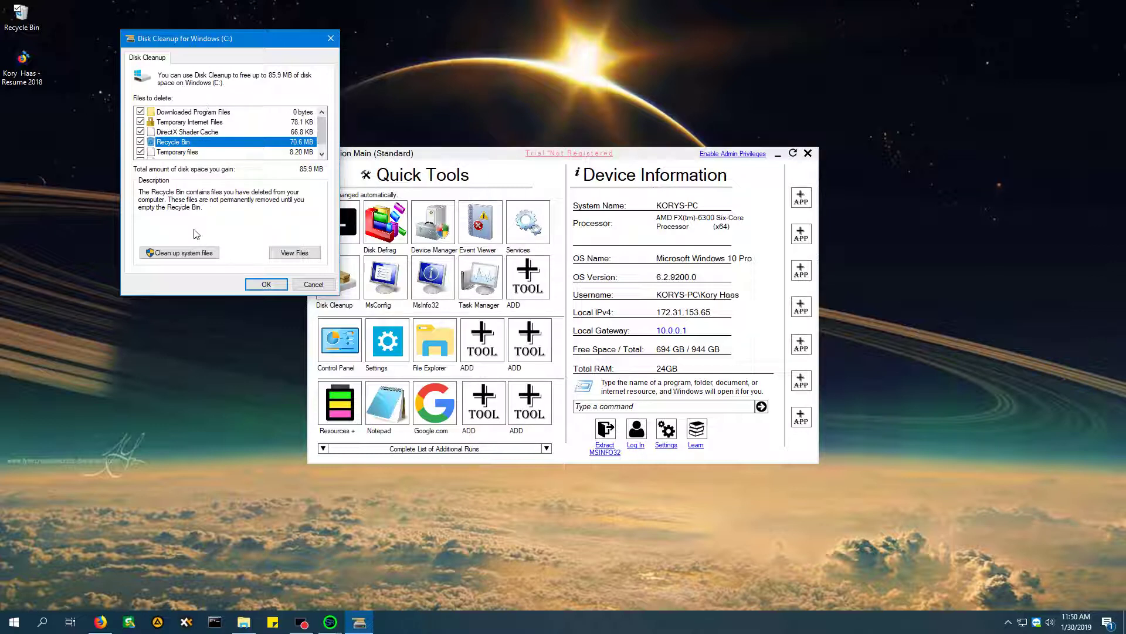
Restart Disk Cleanup to clean up system files and scan the Windows (C:) drive.
click(206, 252)
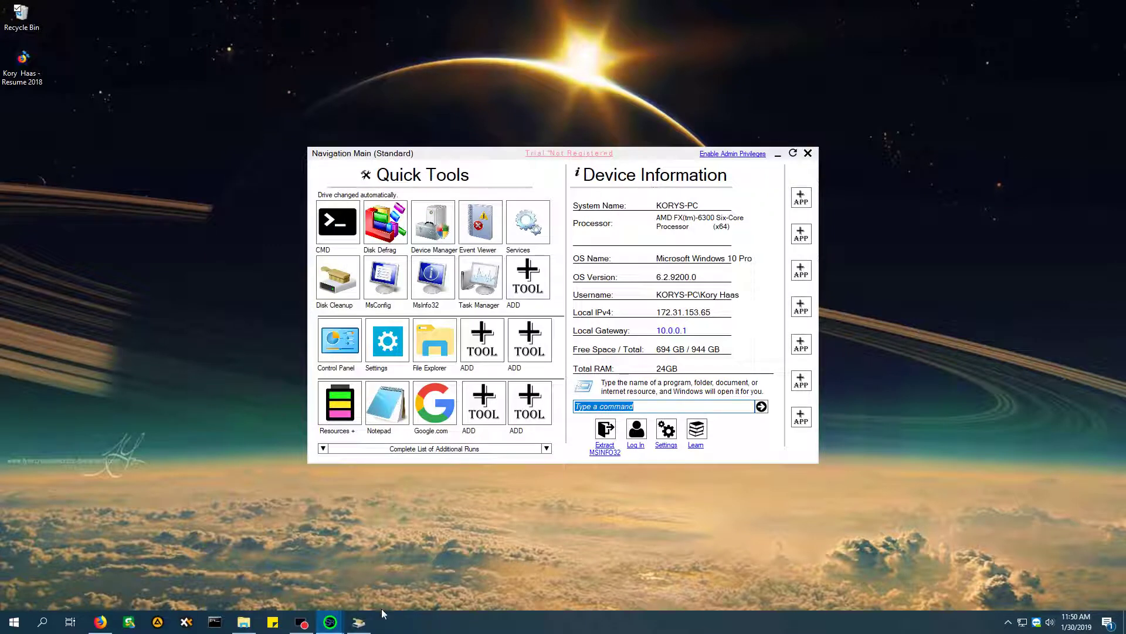
click(360, 566)
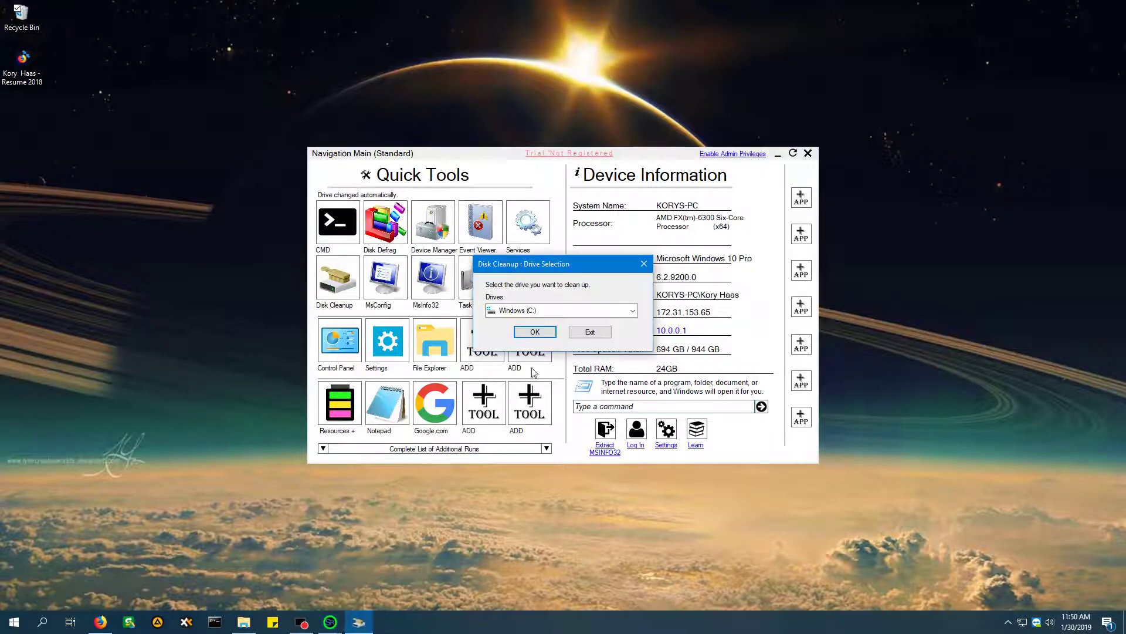
click(544, 333)
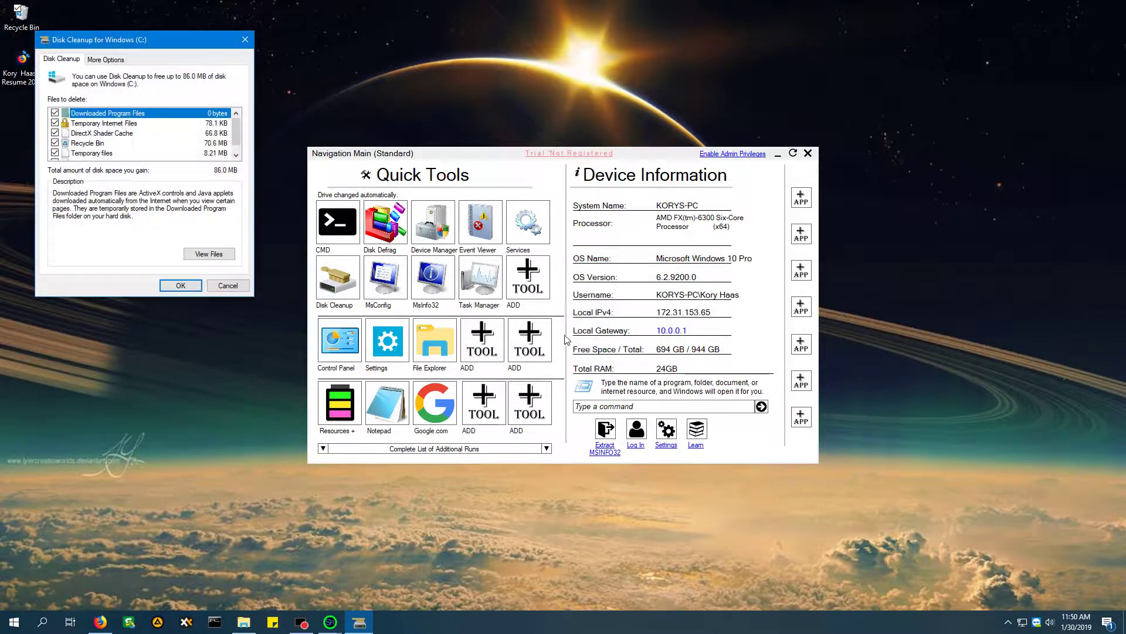
Examine the system-level list of files to delete and the additional cleanup options for programs and restore points.
scroll(238, 131, down, 1)
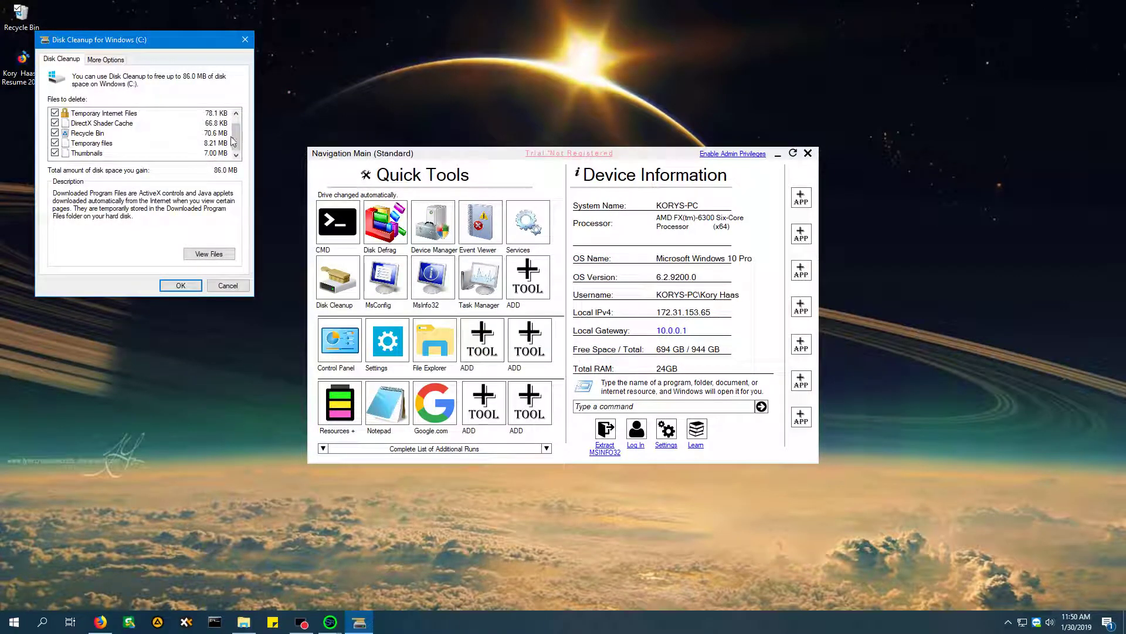
scroll(232, 141, up, 1)
click(109, 61)
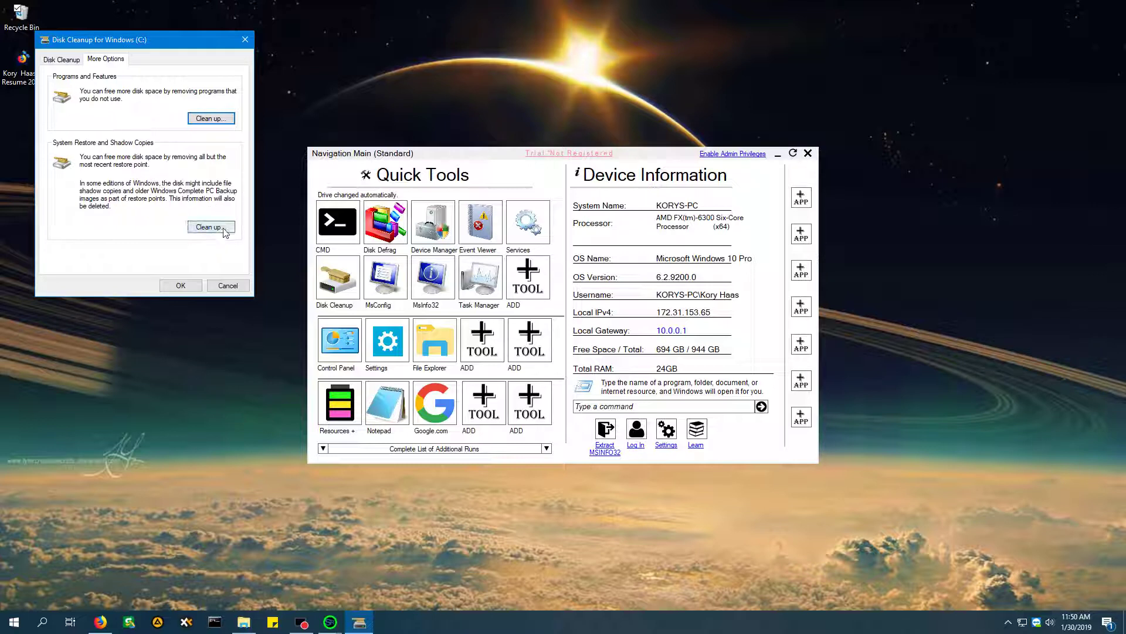
click(64, 61)
click(236, 155)
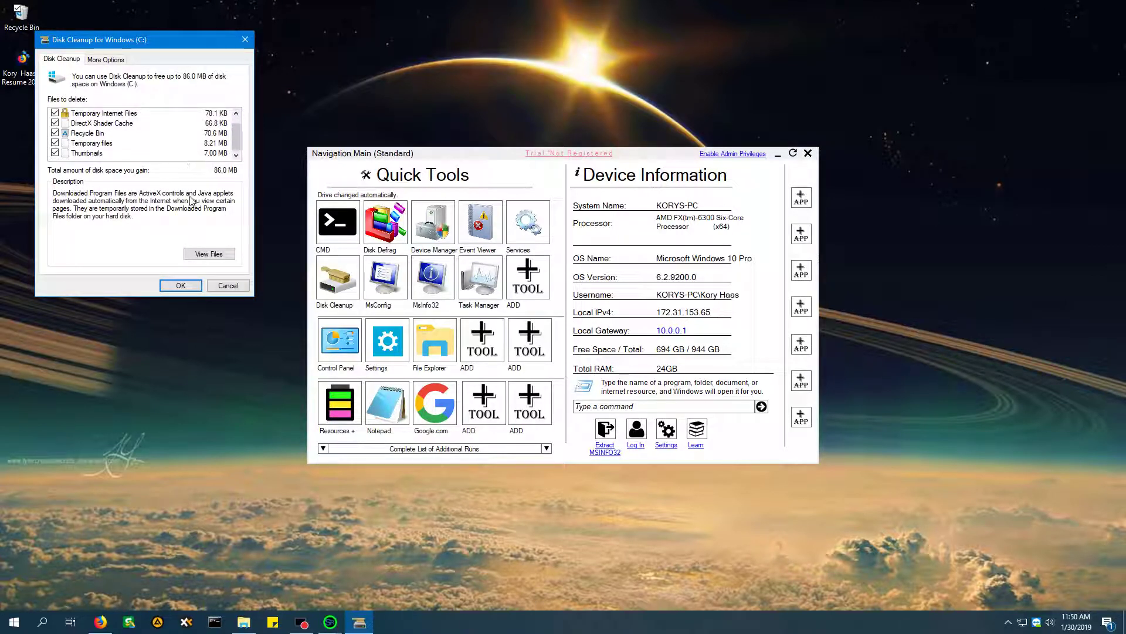
Start the cleanup of the selected files on the Windows (C:) drive and confirm their deletion.
click(166, 284)
click(561, 320)
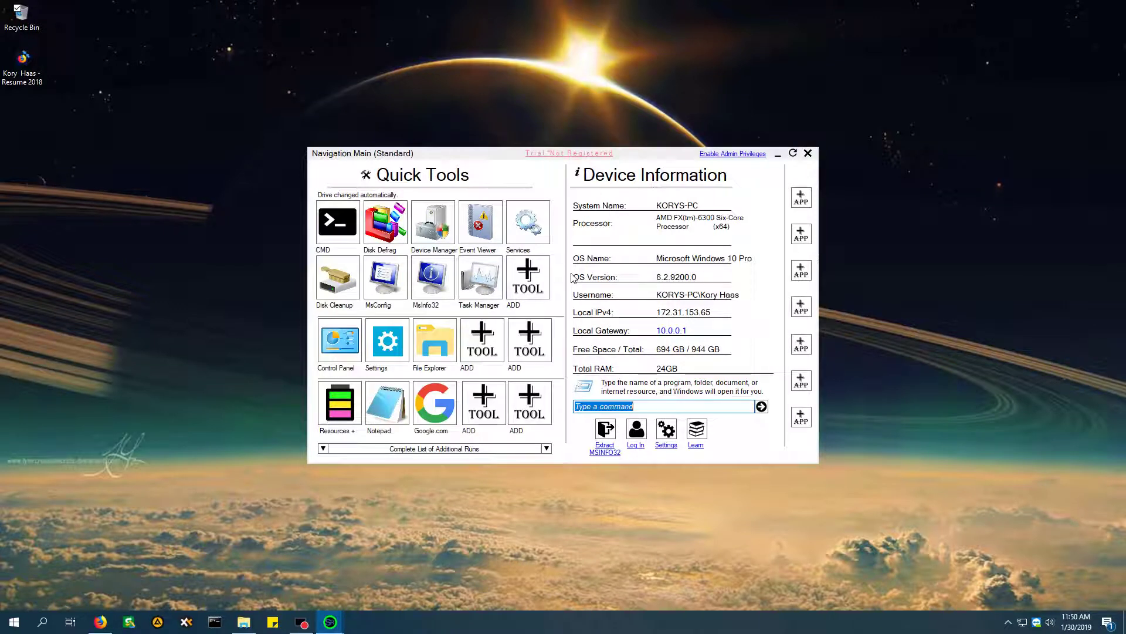
Restart the repair tool with admin rights and open MsConfig from its quick tools.
click(393, 304)
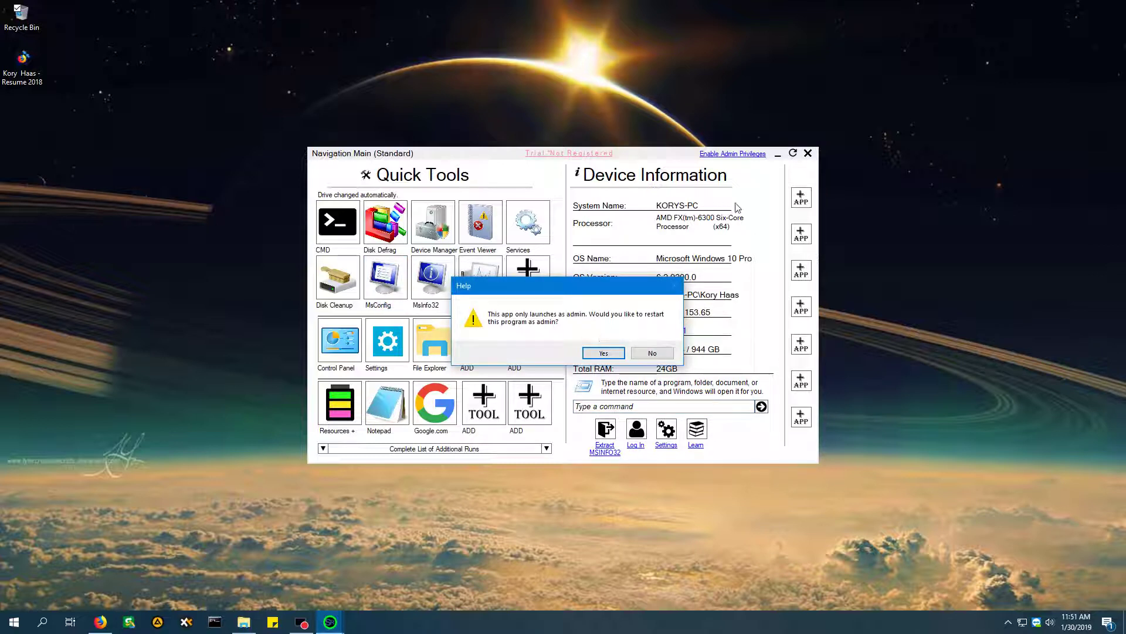
click(605, 353)
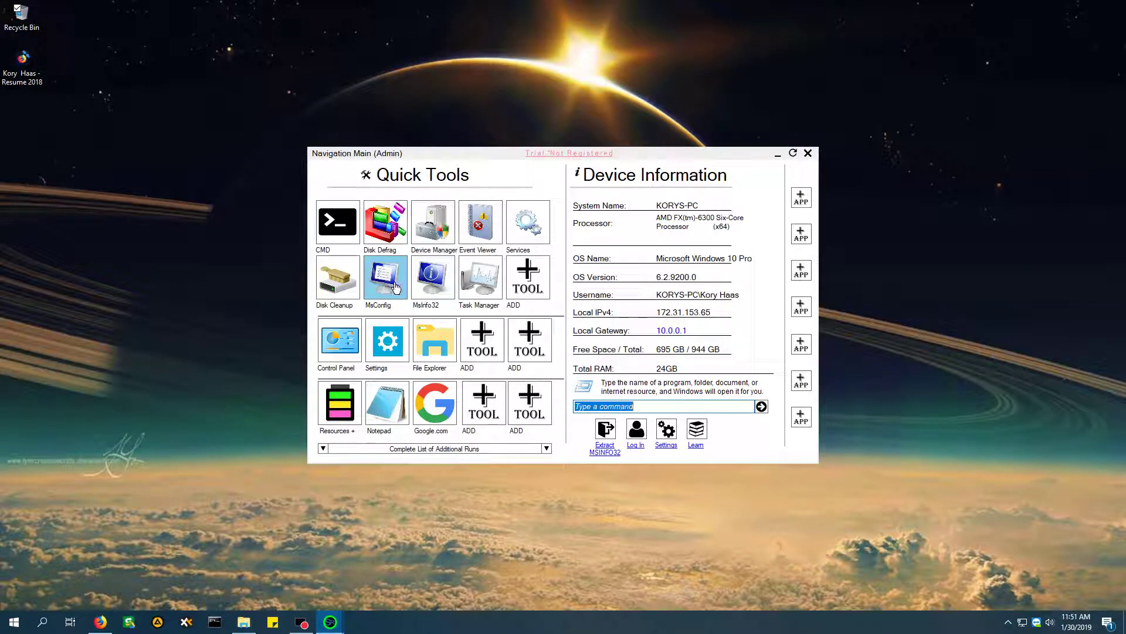
click(396, 287)
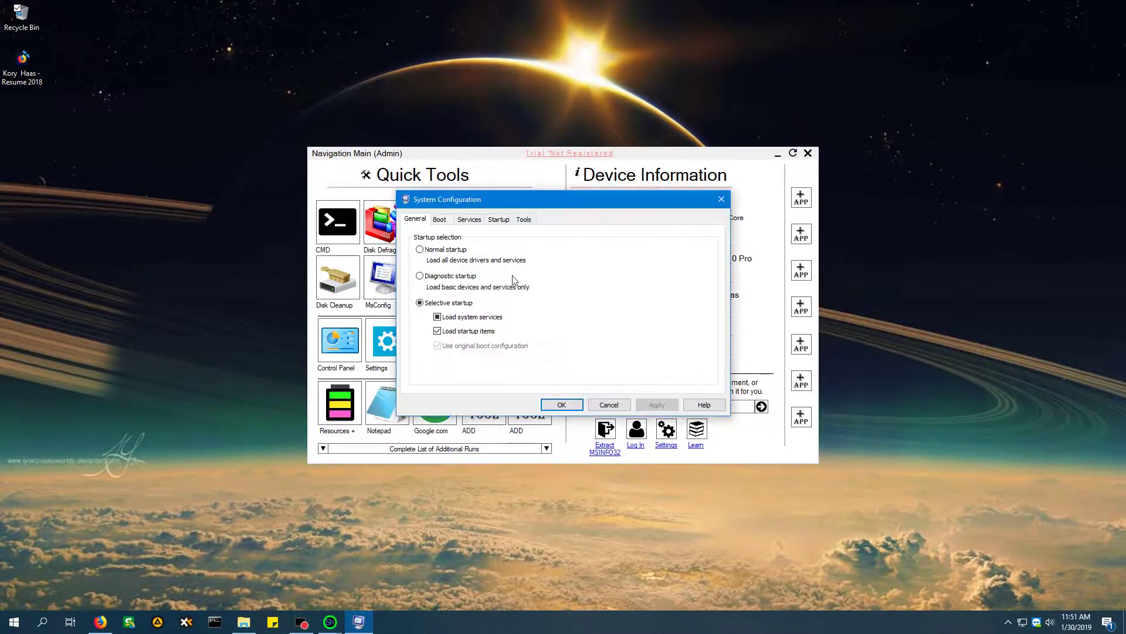
Show the services list in System Configuration and hide all Microsoft services.
click(472, 221)
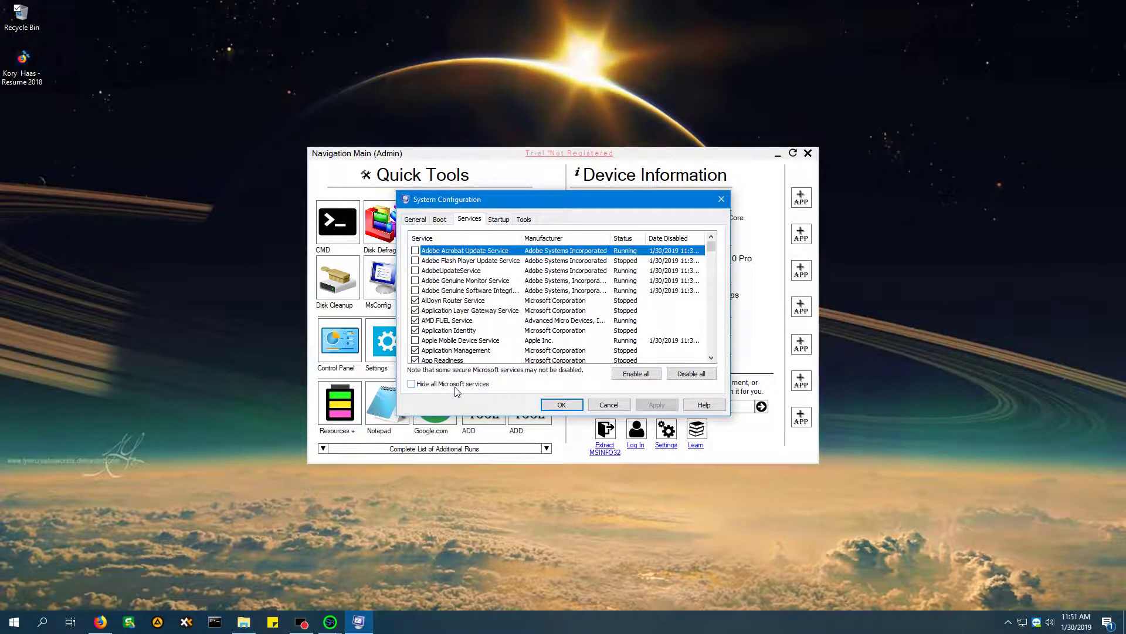
scroll(492, 301, down, 10)
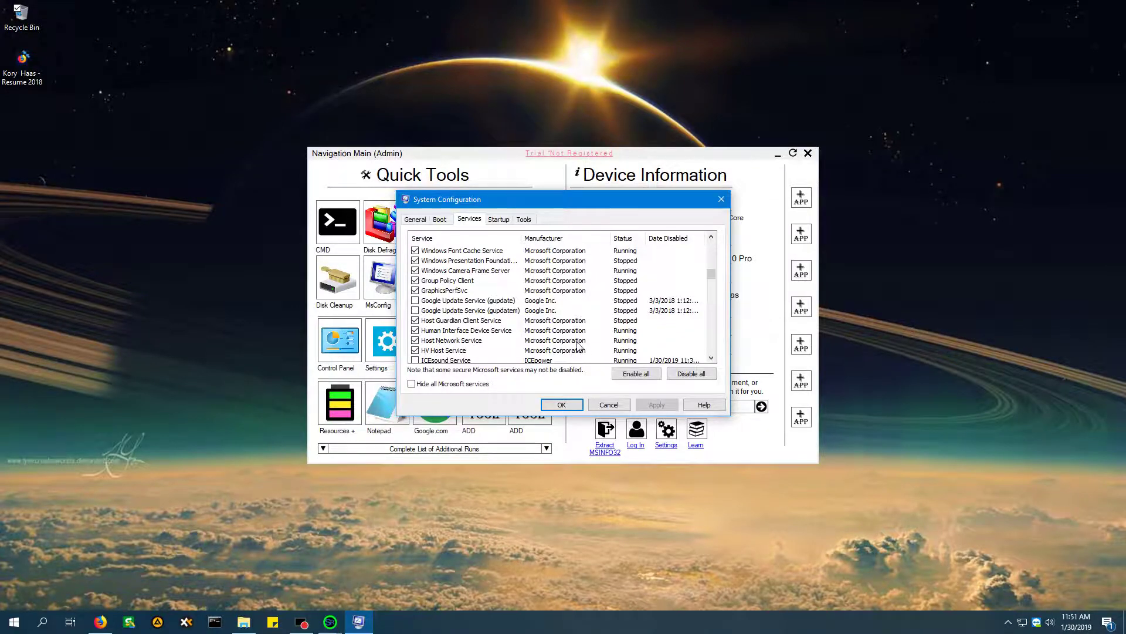
scroll(572, 343, up, 10)
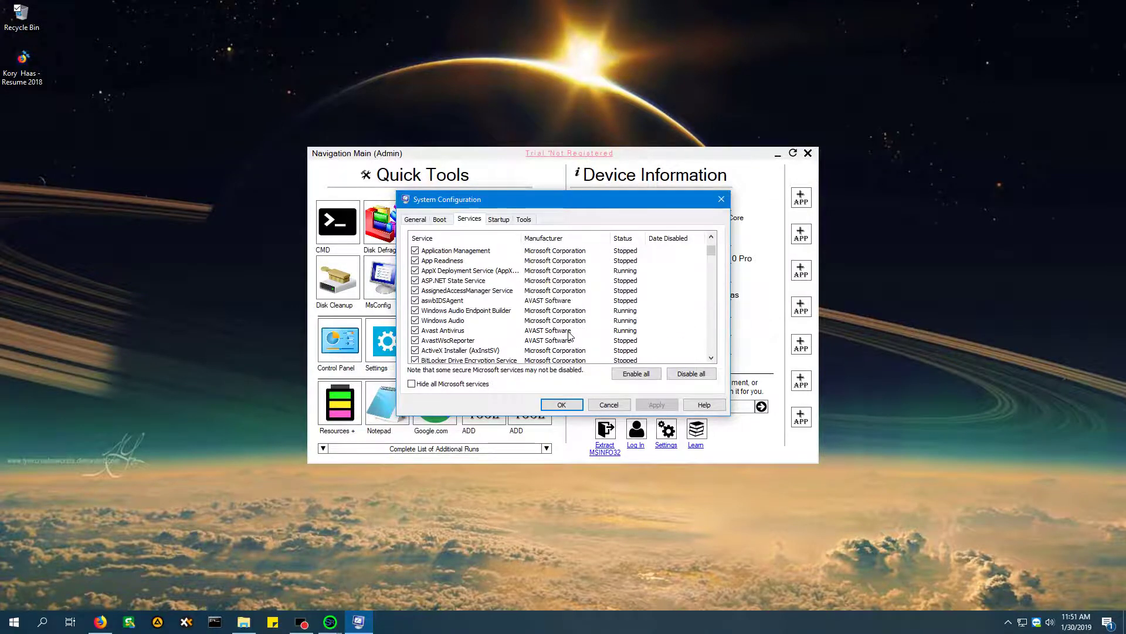
click(461, 387)
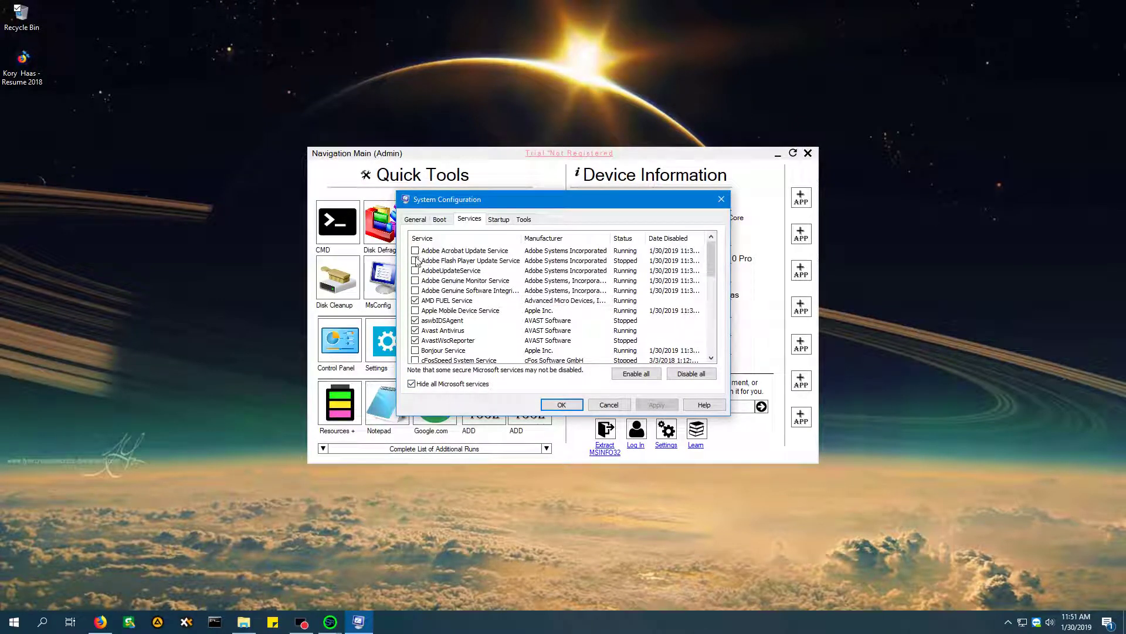
Examine which non-Microsoft services are enabled or disabled, including the Adobe, AMD, Avast and Bonjour entries.
scroll(423, 297, down, 7)
scroll(423, 296, up, 7)
scroll(430, 326, down, 7)
scroll(440, 341, up, 7)
scroll(444, 344, down, 7)
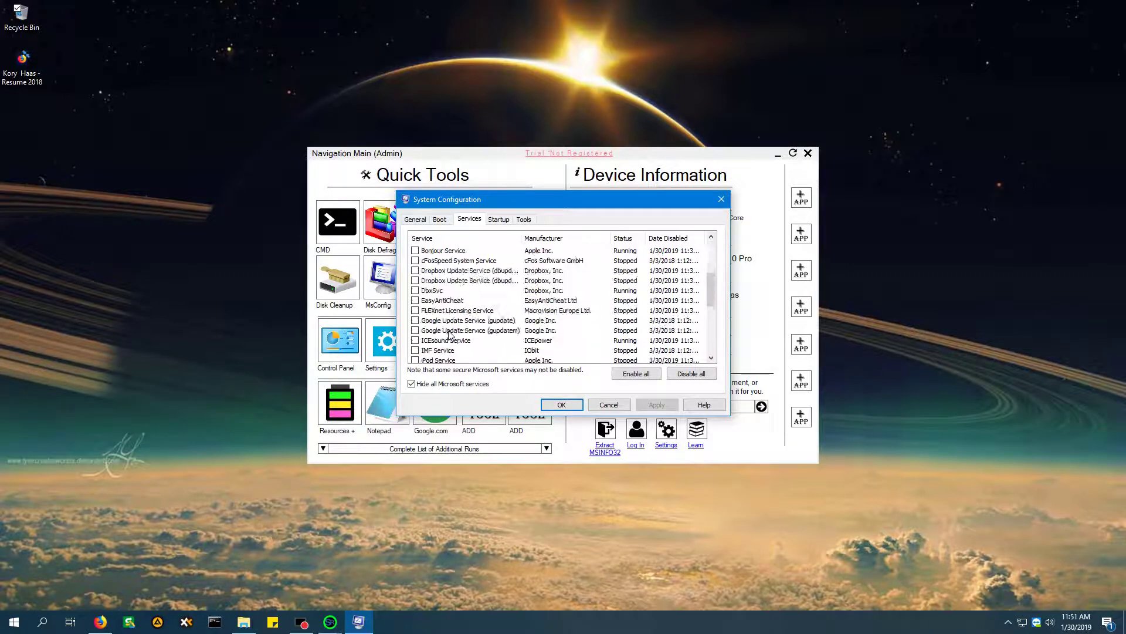
scroll(452, 337, up, 7)
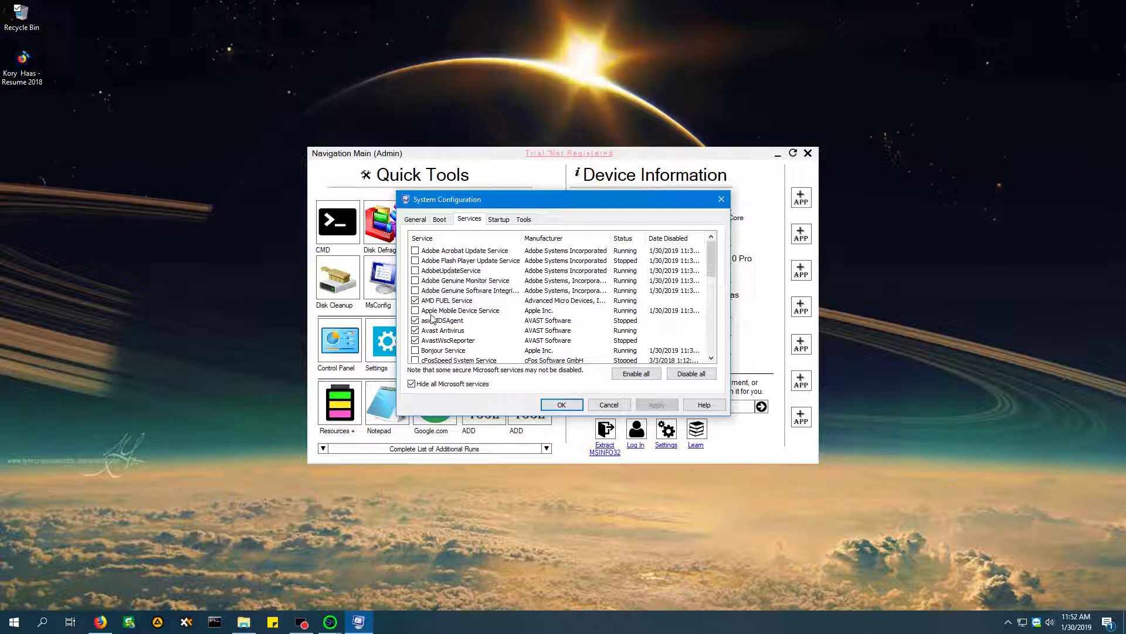
click(458, 301)
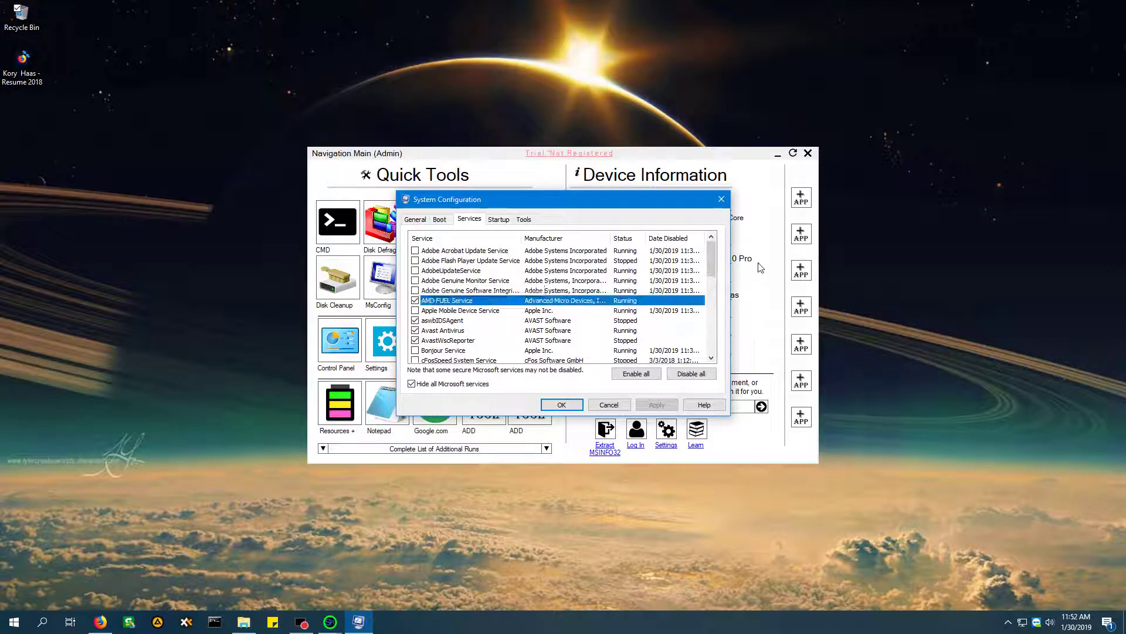
drag(713, 260, 714, 266)
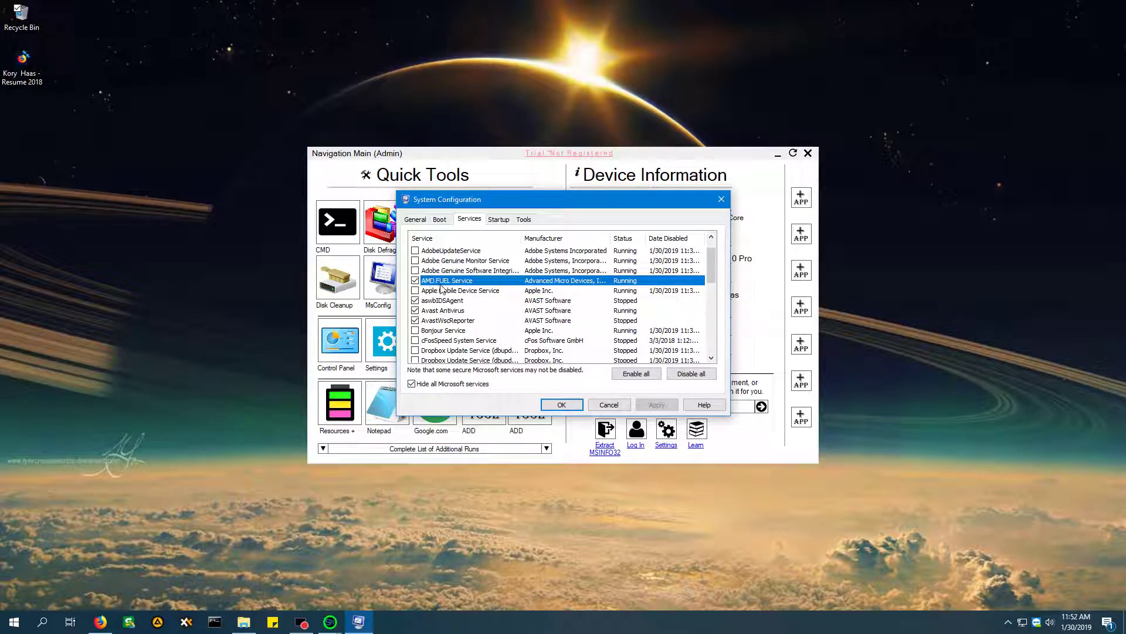
scroll(451, 284, down, 1)
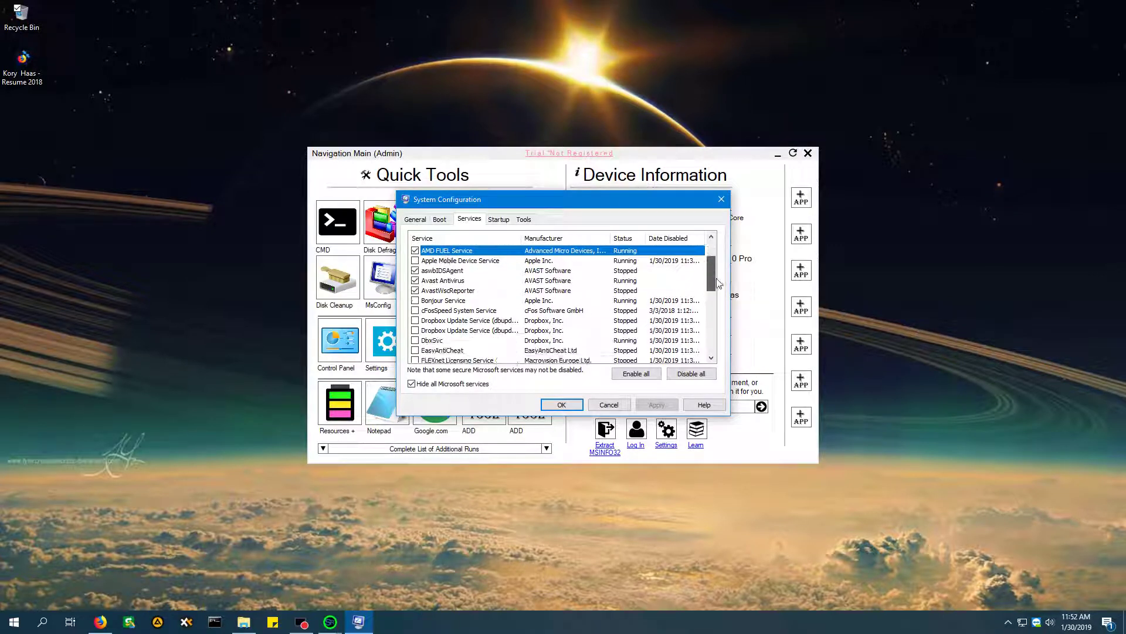
click(464, 282)
click(549, 304)
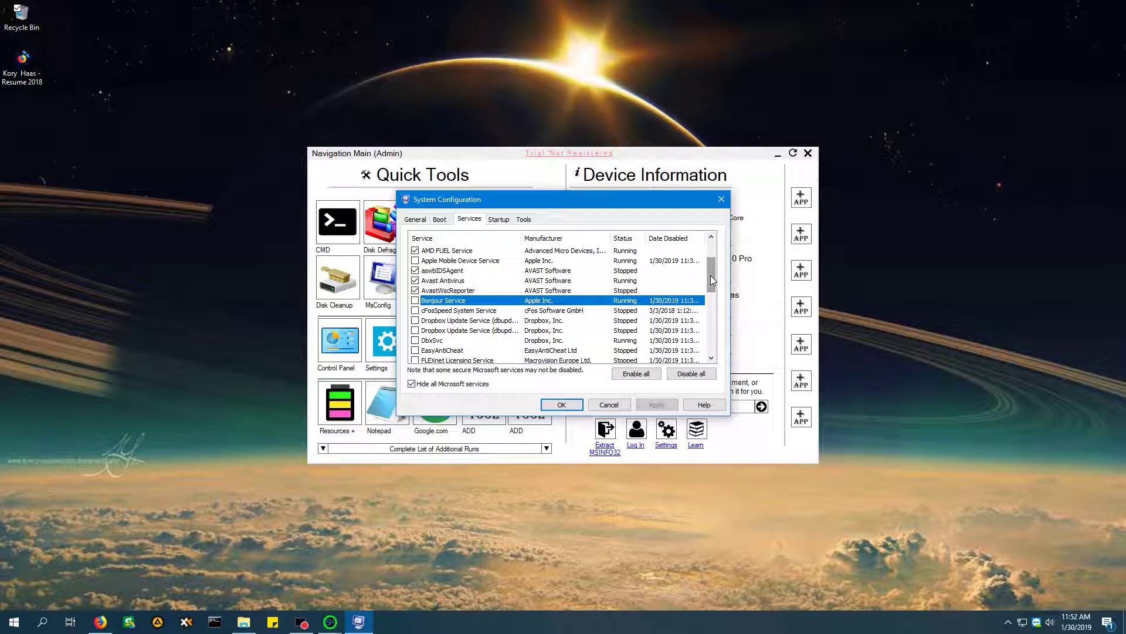
Select the NVIDIA Display Container LS service and accept the System Configuration settings, setting the restart prompt aside unanswered.
drag(712, 280, 684, 353)
click(480, 271)
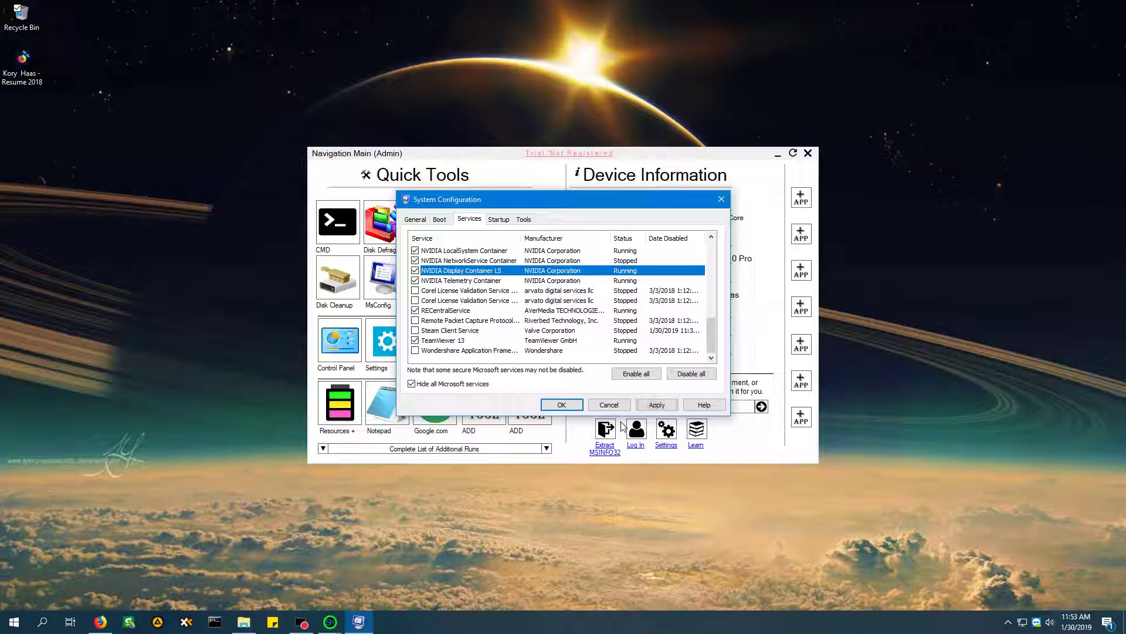
click(565, 404)
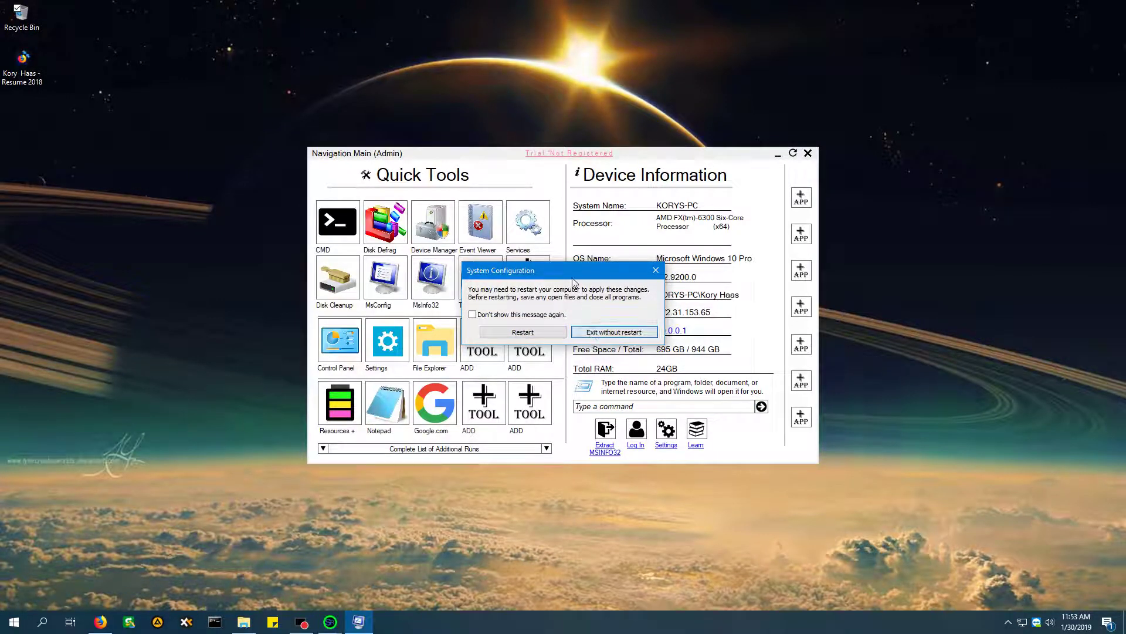
drag(576, 269, 118, 112)
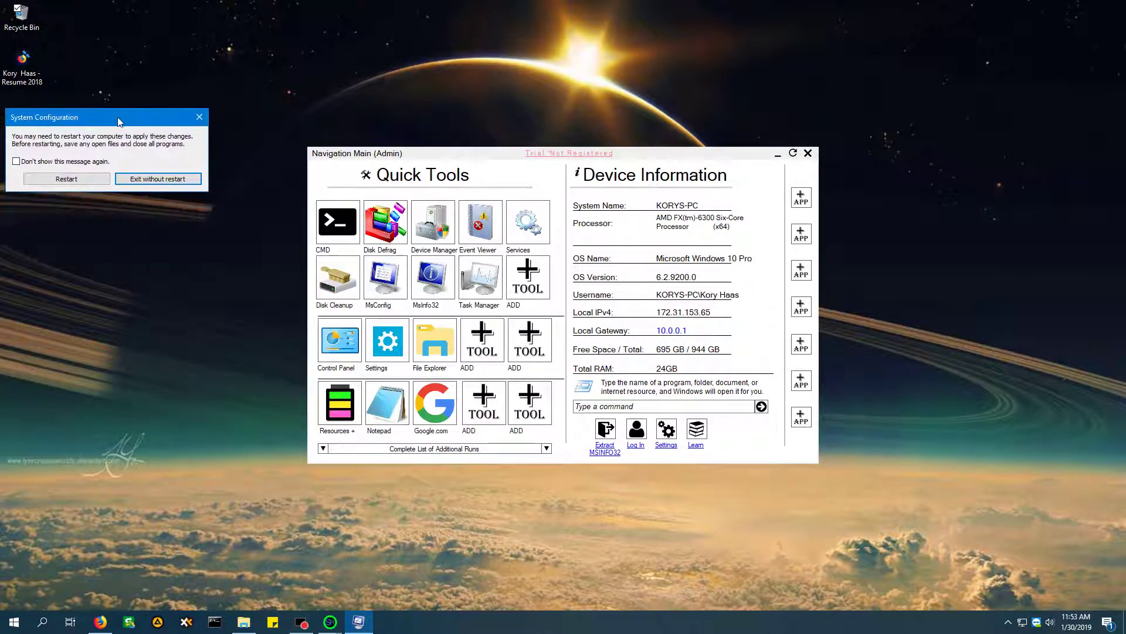
Open Task Manager from the quick tools and examine the status of all startup programs.
click(480, 286)
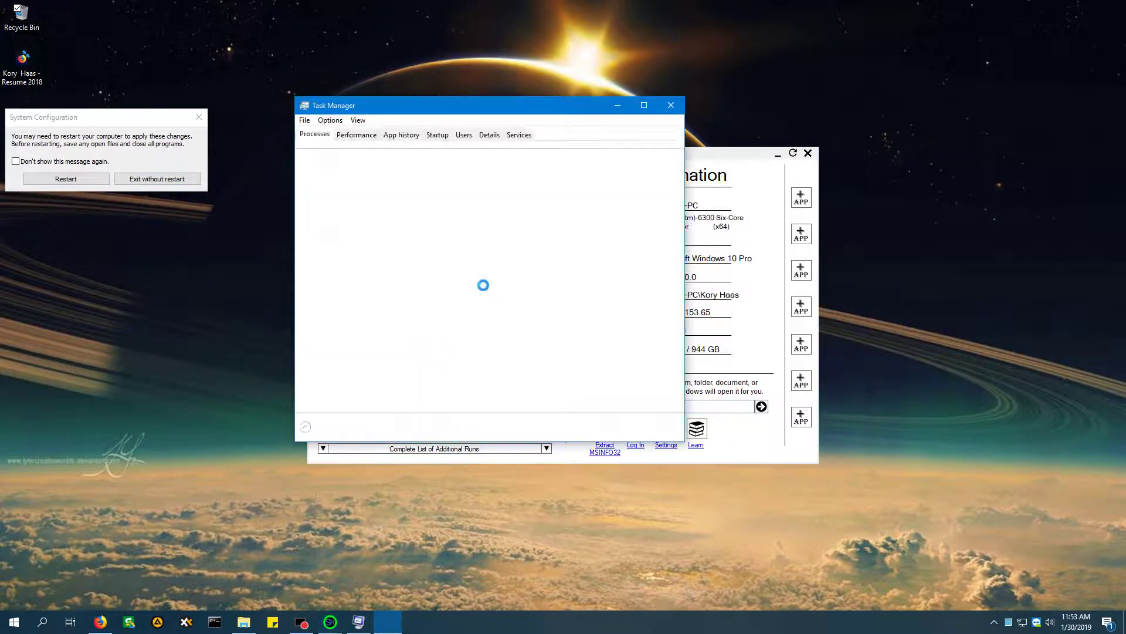
click(438, 135)
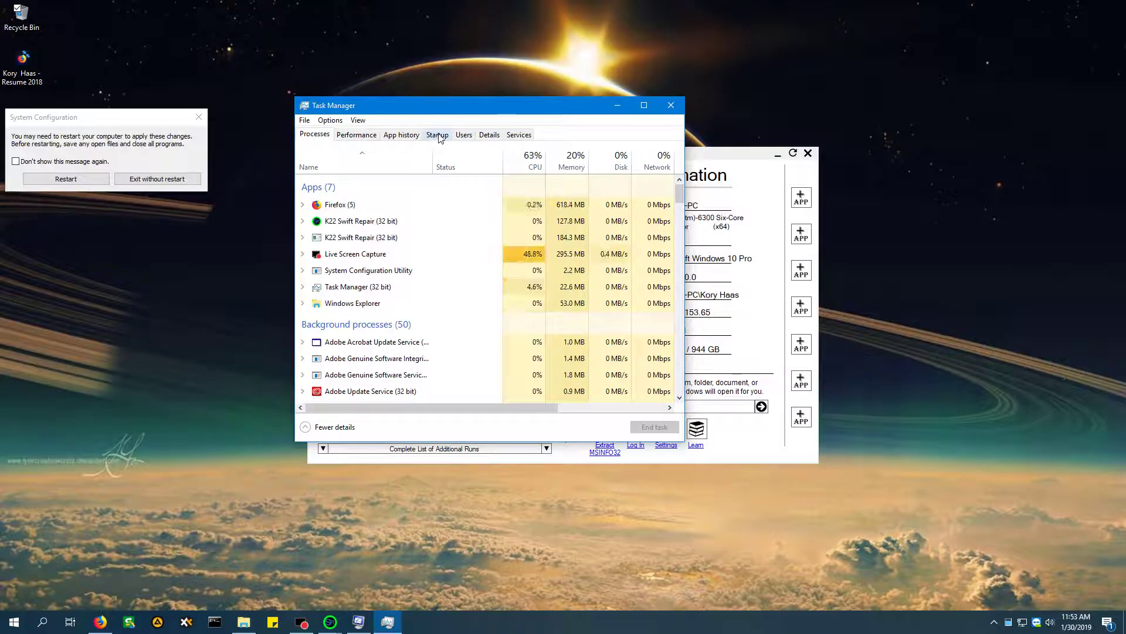
scroll(515, 364, down, 3)
scroll(516, 376, up, 3)
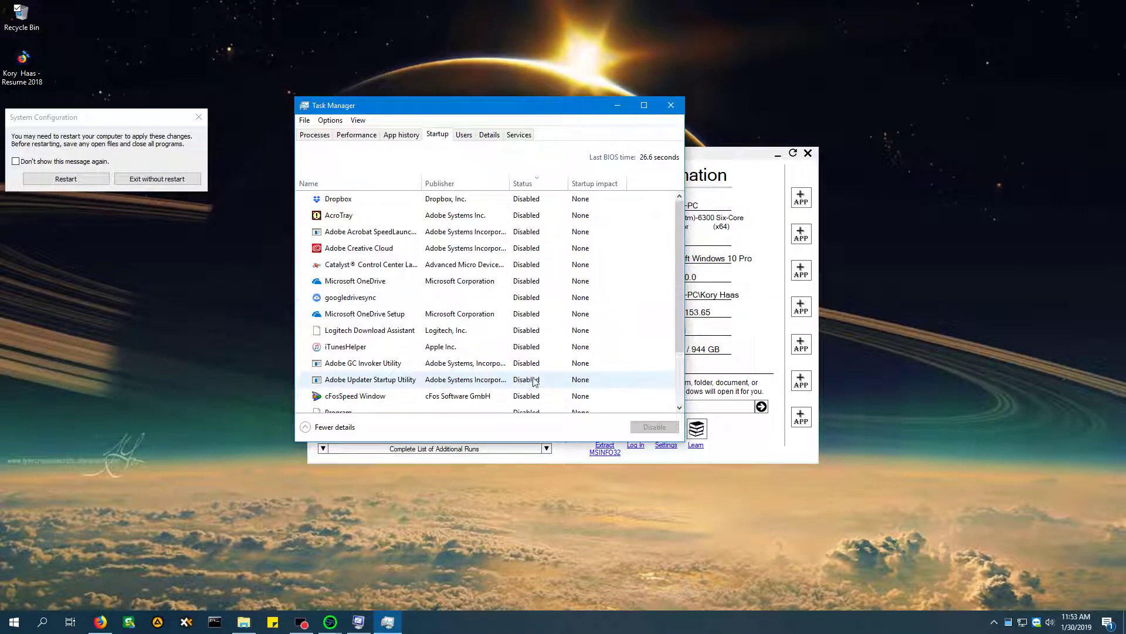
scroll(527, 281, down, 3)
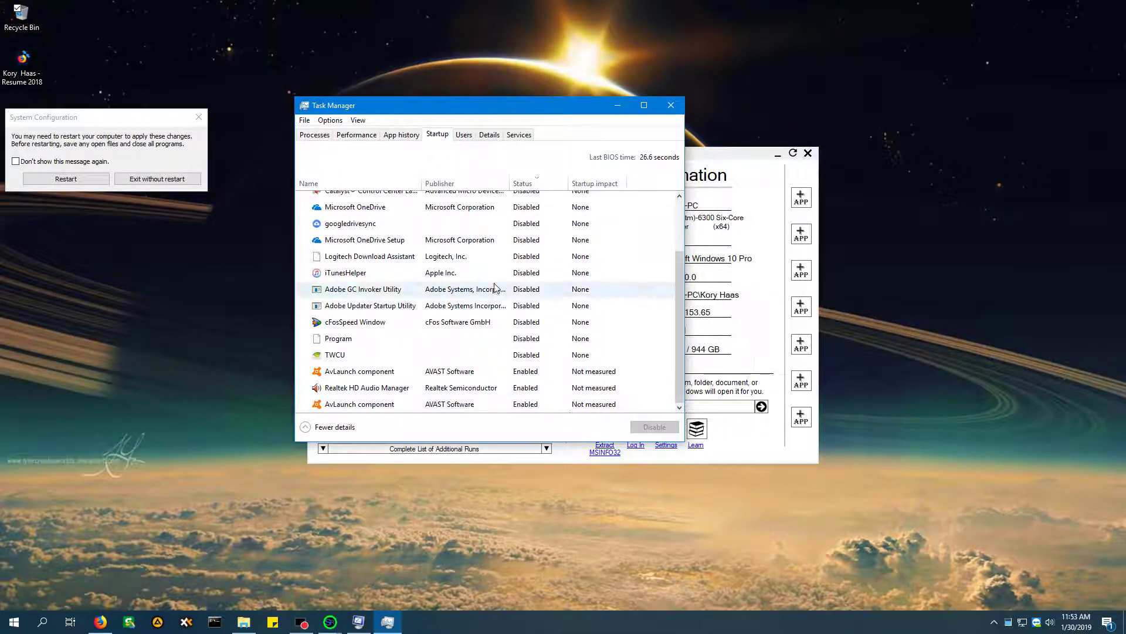
scroll(545, 223, up, 3)
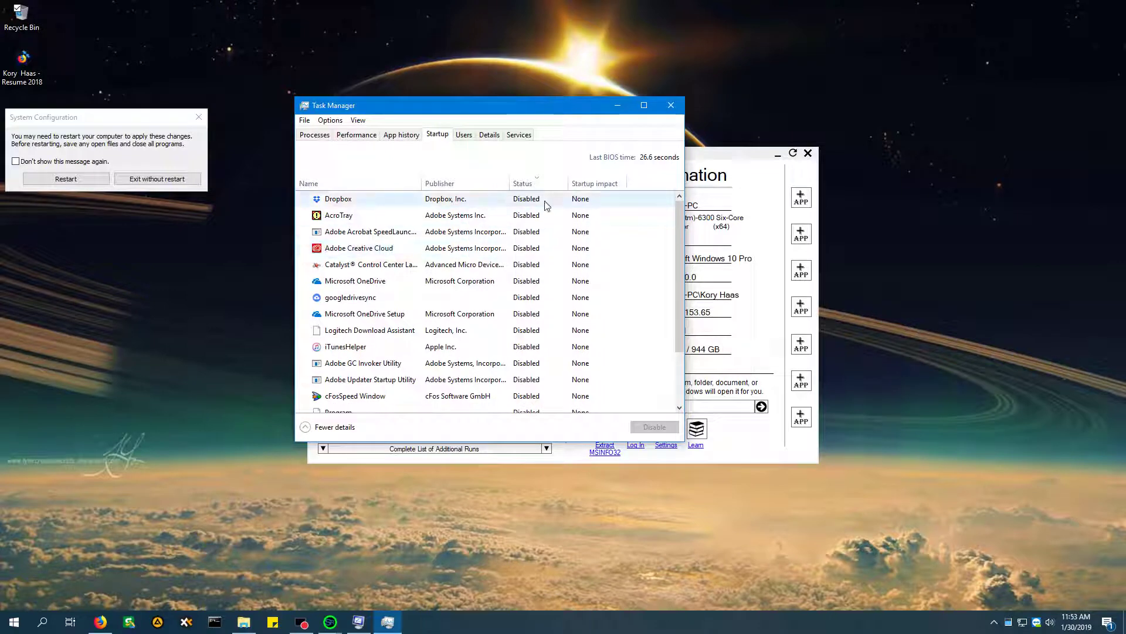
scroll(558, 269, down, 2)
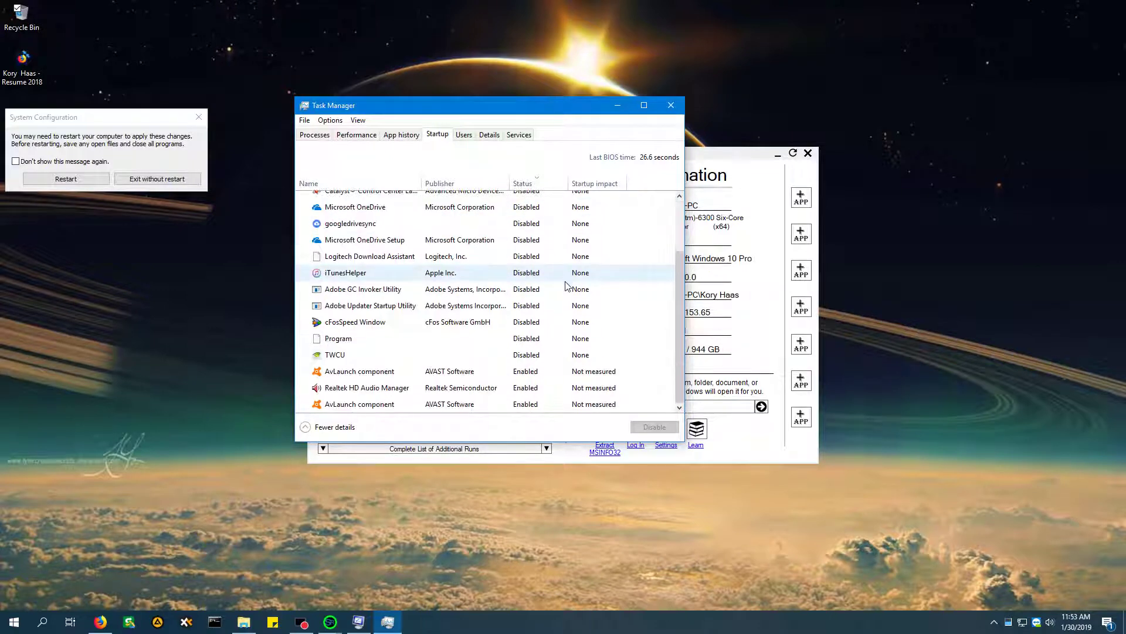
scroll(581, 384, up, 3)
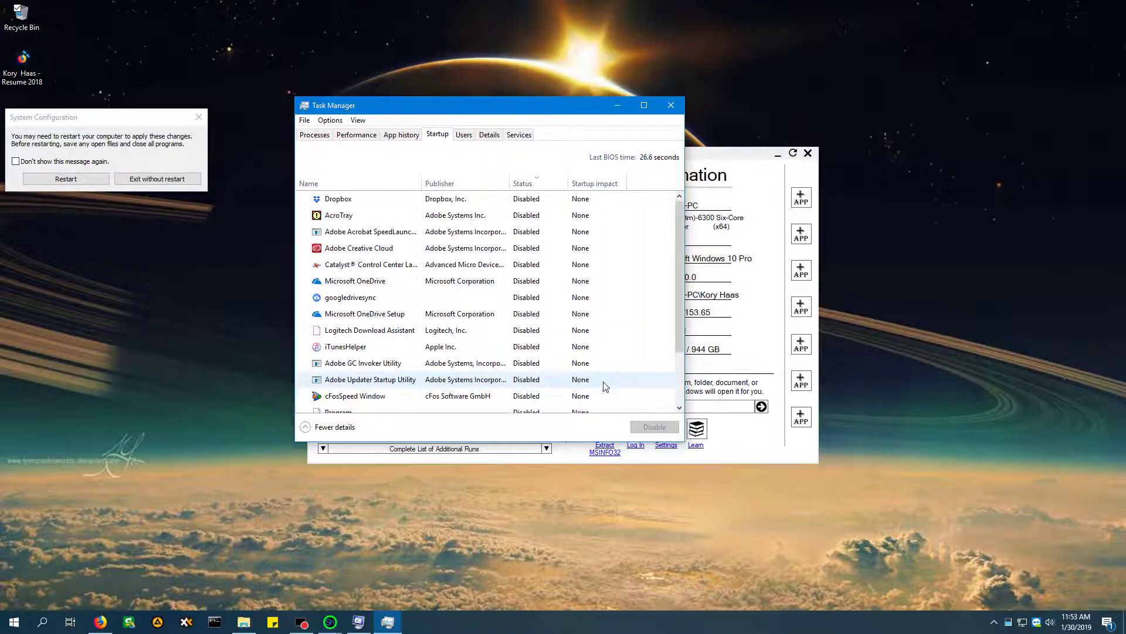
scroll(563, 282, down, 2)
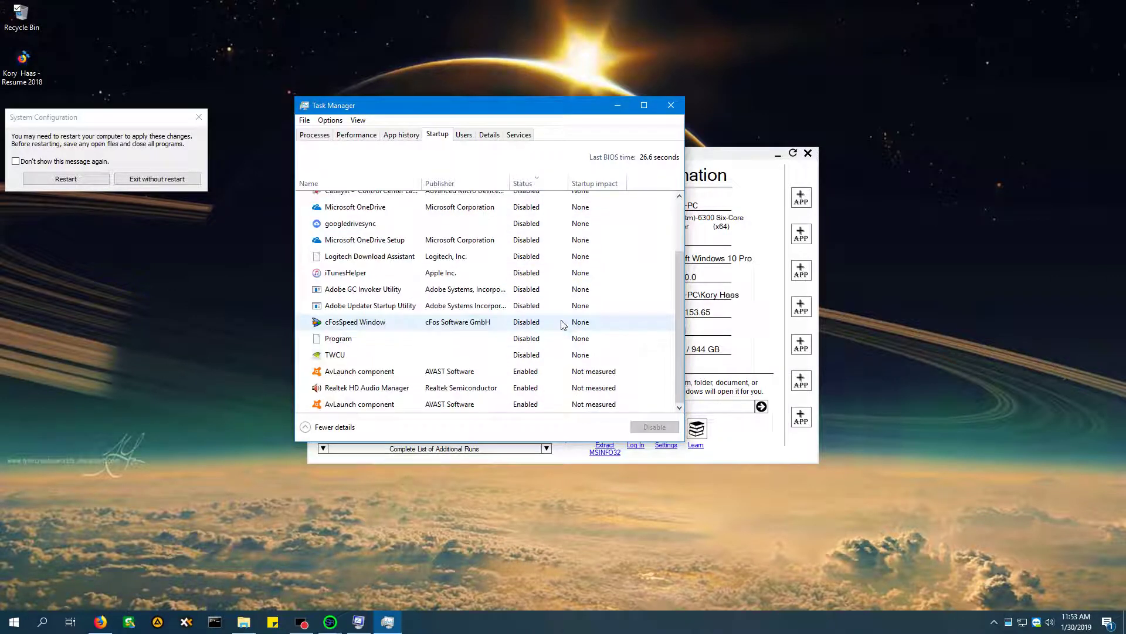
scroll(552, 234, up, 3)
scroll(548, 235, down, 2)
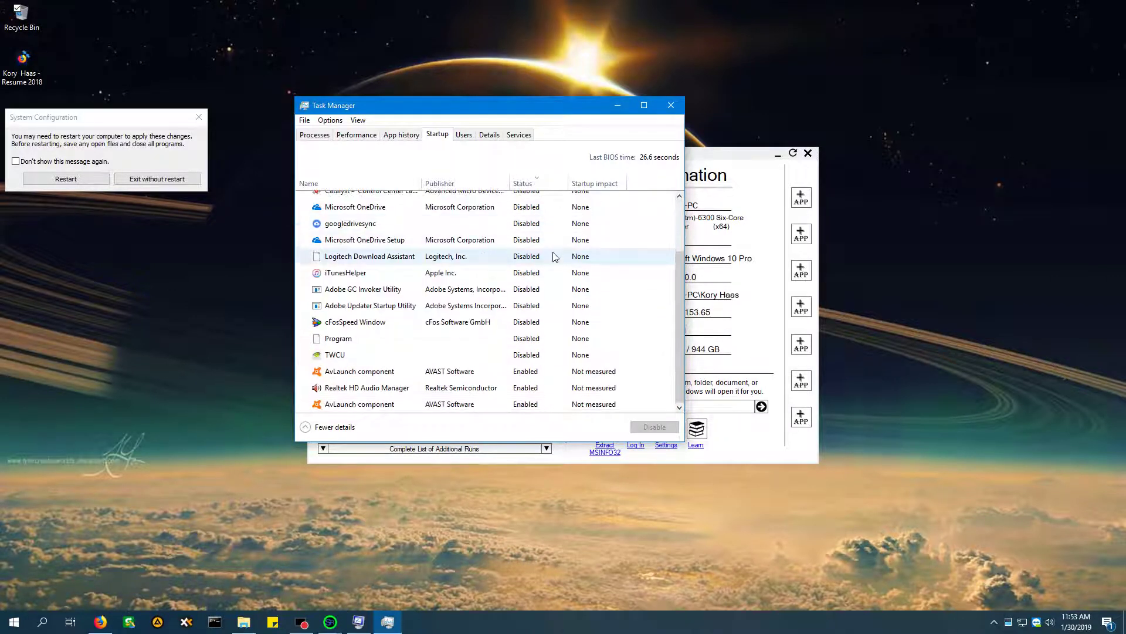
scroll(531, 367, up, 3)
scroll(531, 367, down, 2)
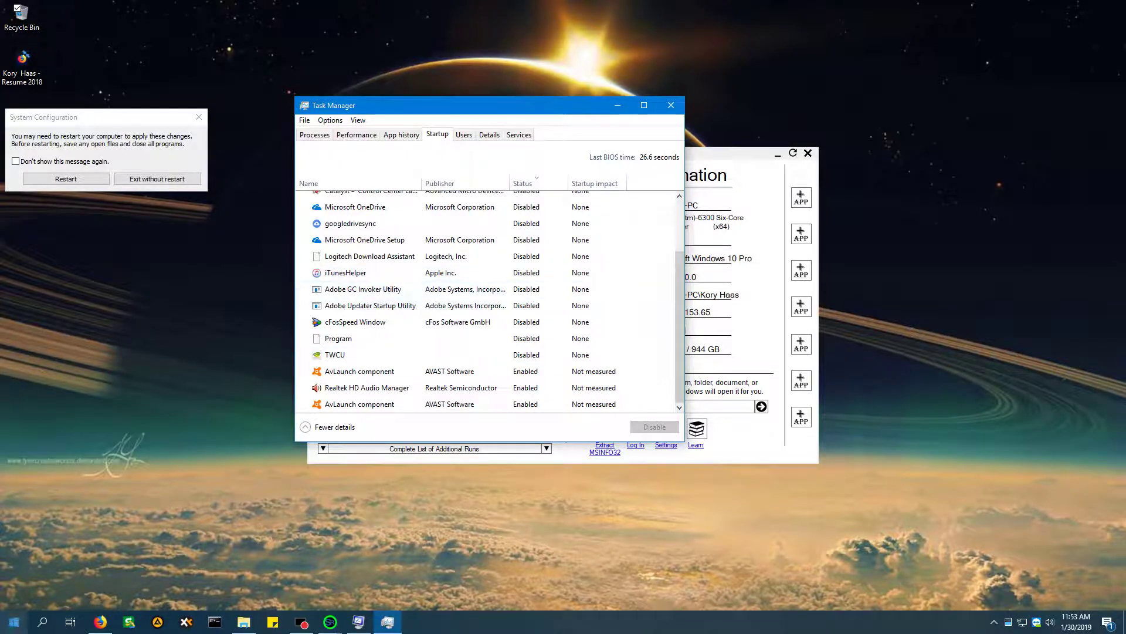
Search the Start menu for iTunes without launching it.
click(14, 622)
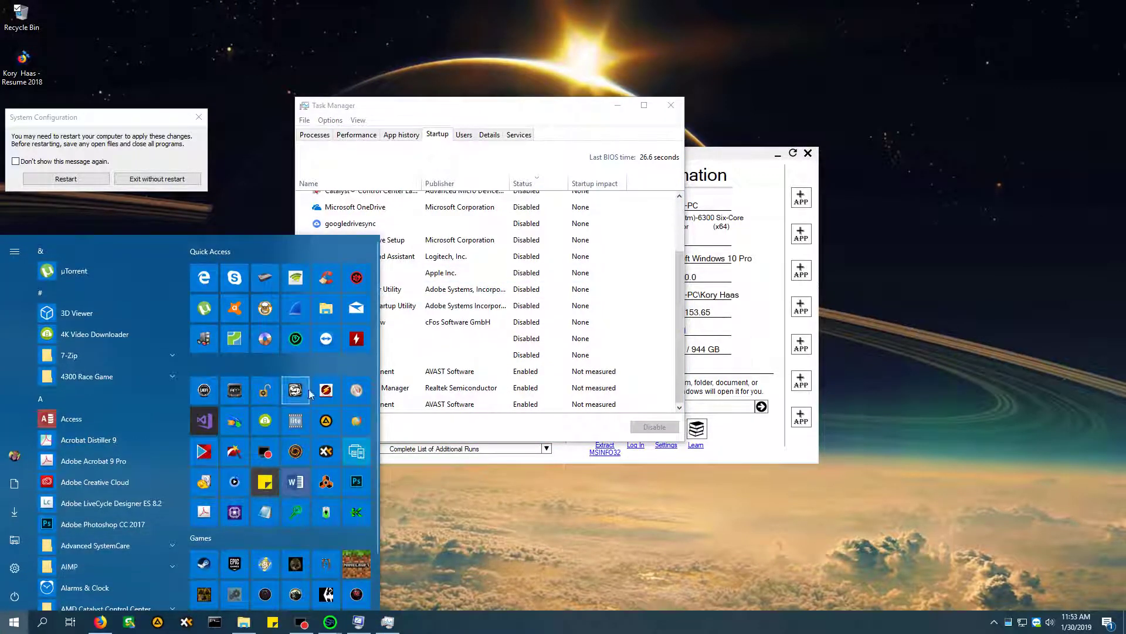
scroll(296, 375, down, 1)
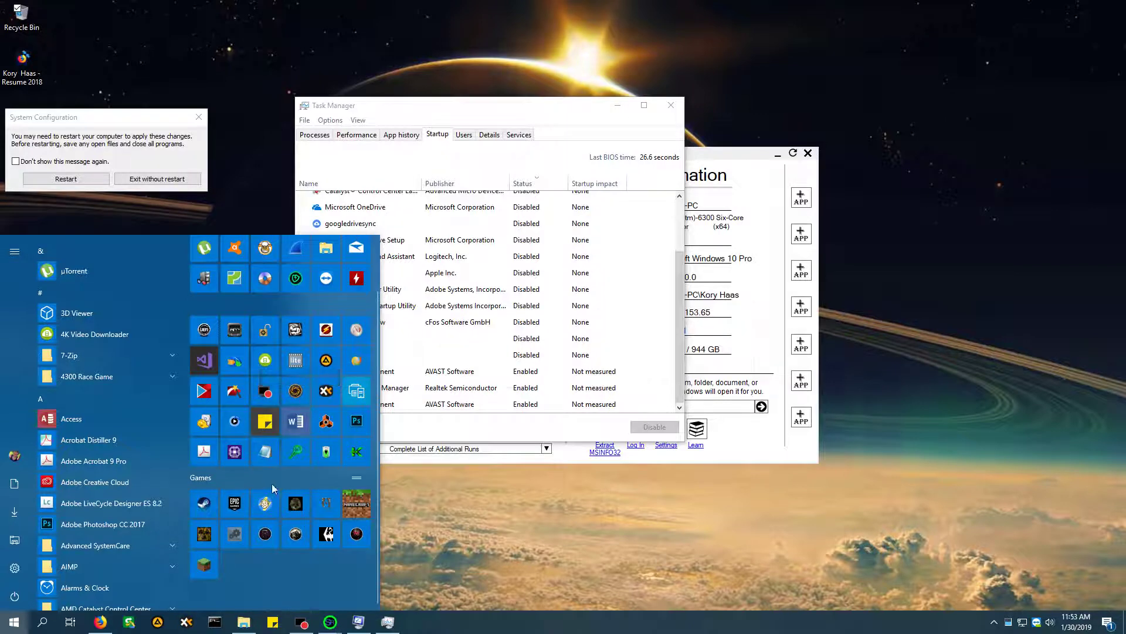
scroll(279, 479, up, 1)
text(ctune)
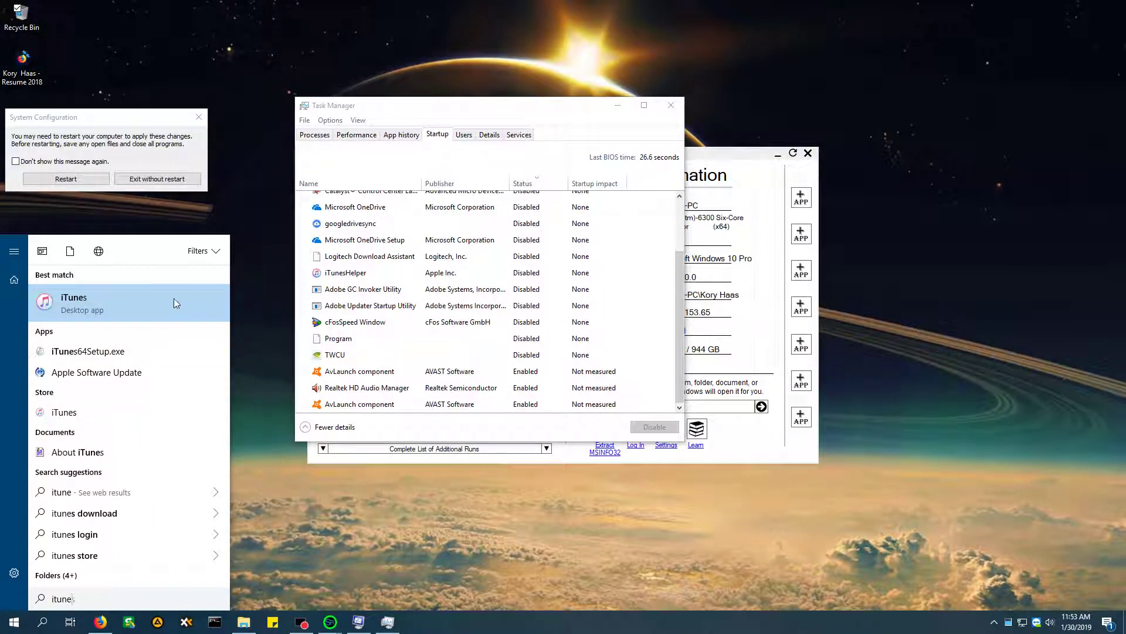
Select the iTunesHelper startup entry, review the other startup programs and close Task Manager.
click(495, 278)
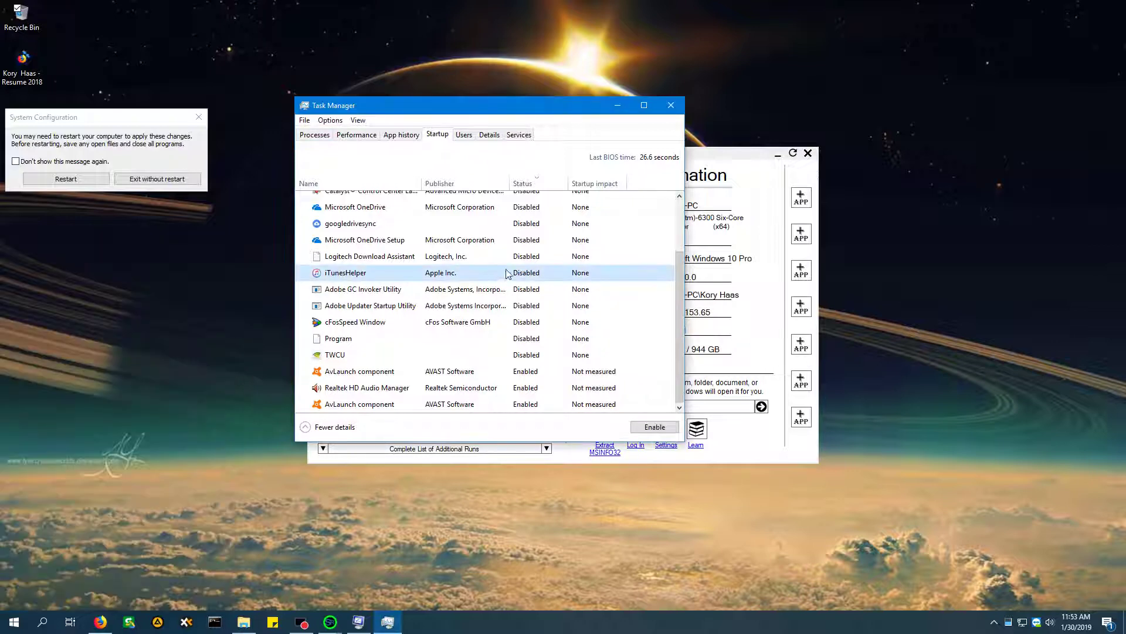
scroll(509, 274, up, 2)
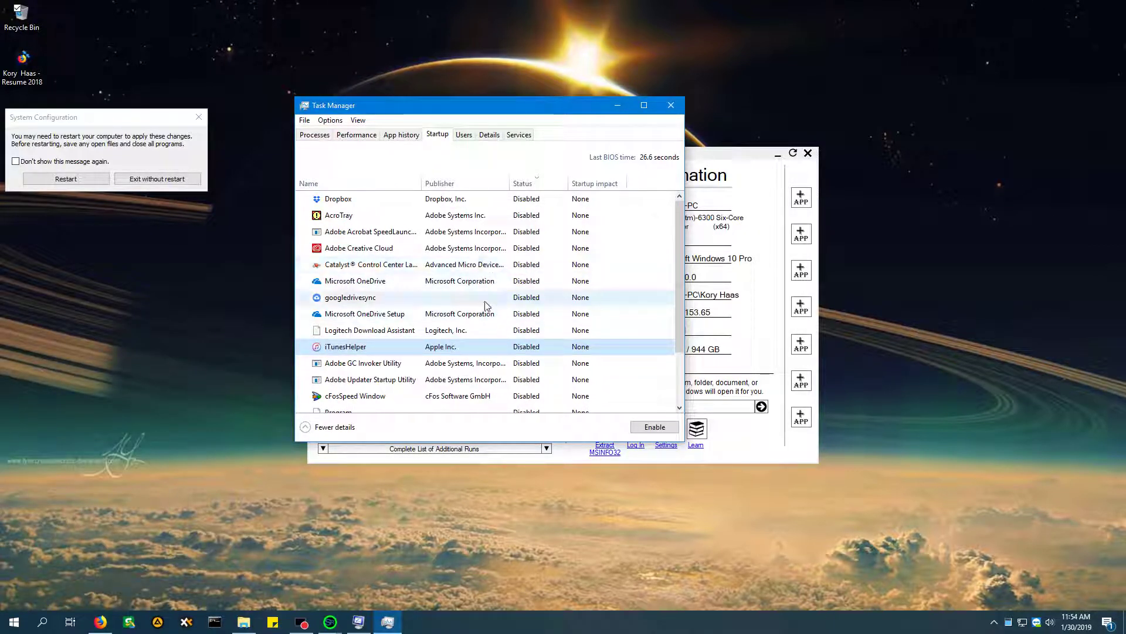
scroll(484, 276, down, 2)
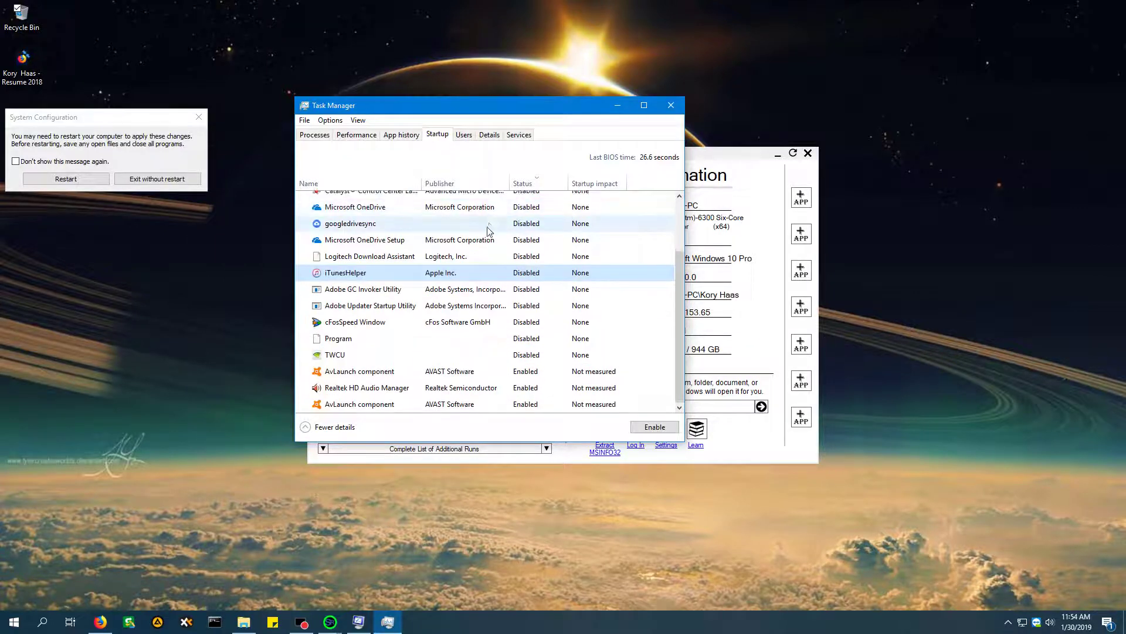
scroll(476, 340, up, 2)
scroll(481, 352, down, 2)
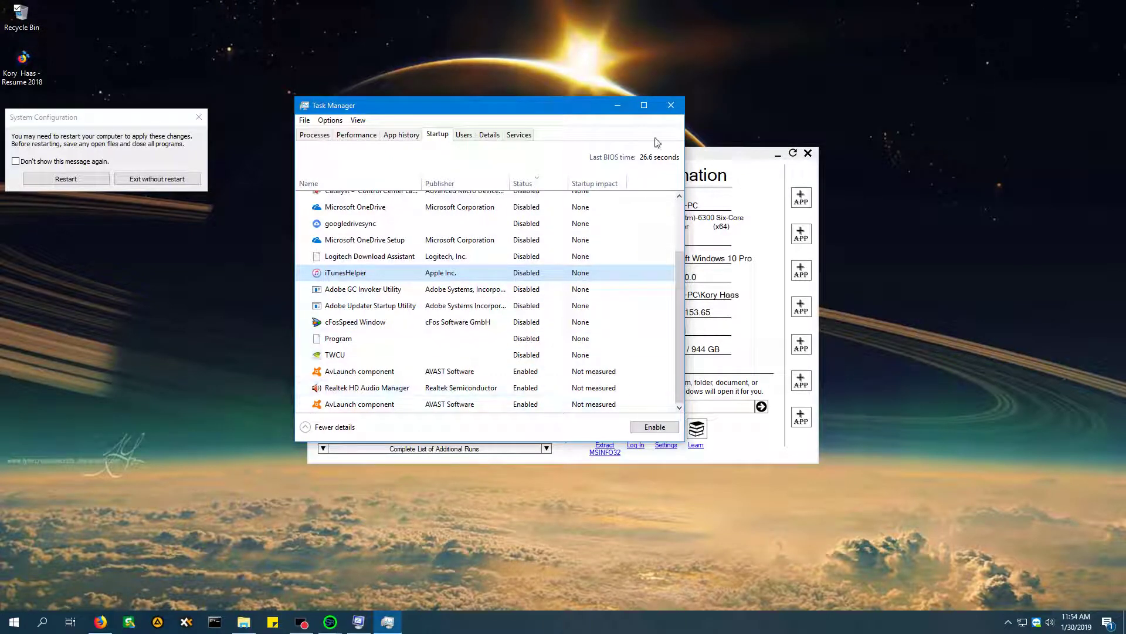
click(681, 106)
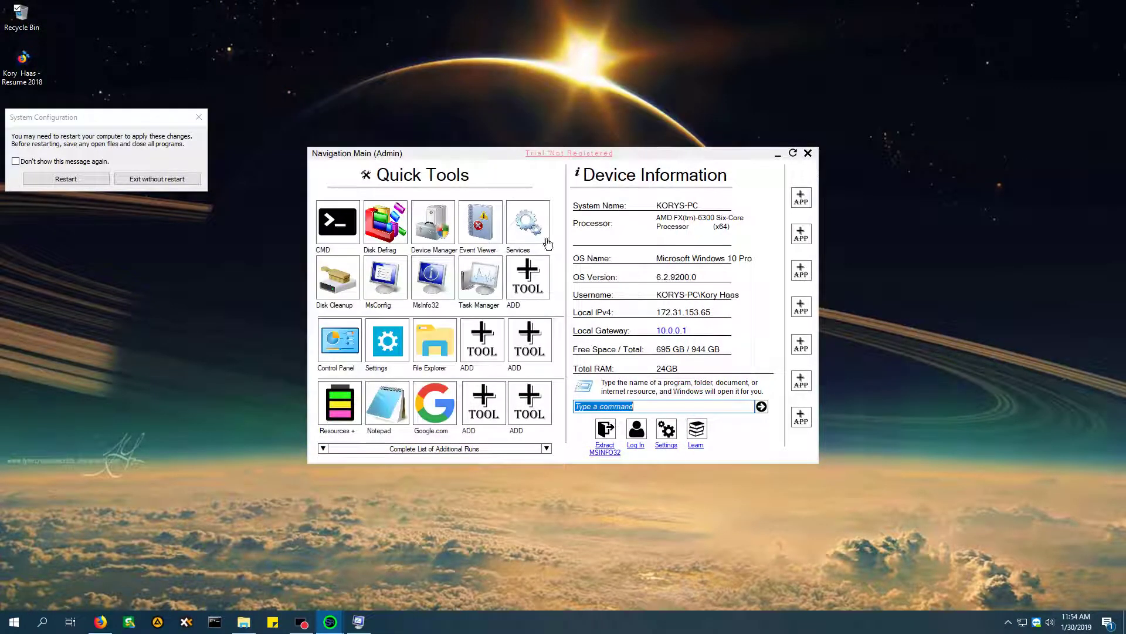
Open Disk Defrag from the quick tools and compare the media type and status of the Windows (C:) and Back Up Drive (D:) drives.
click(400, 235)
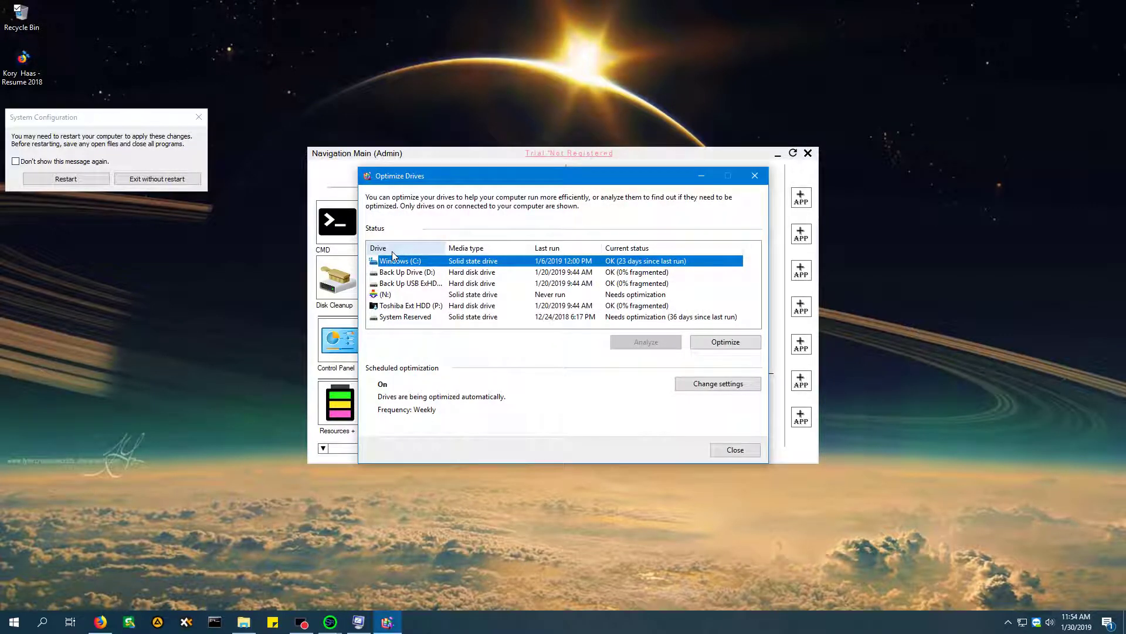
drag(459, 181, 445, 137)
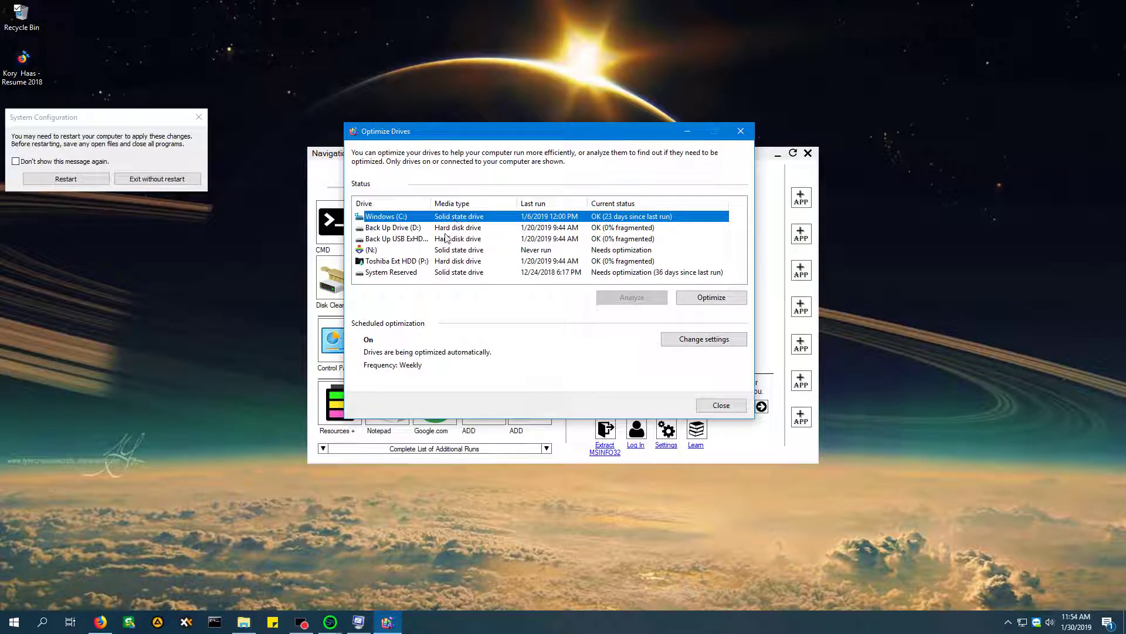
click(481, 229)
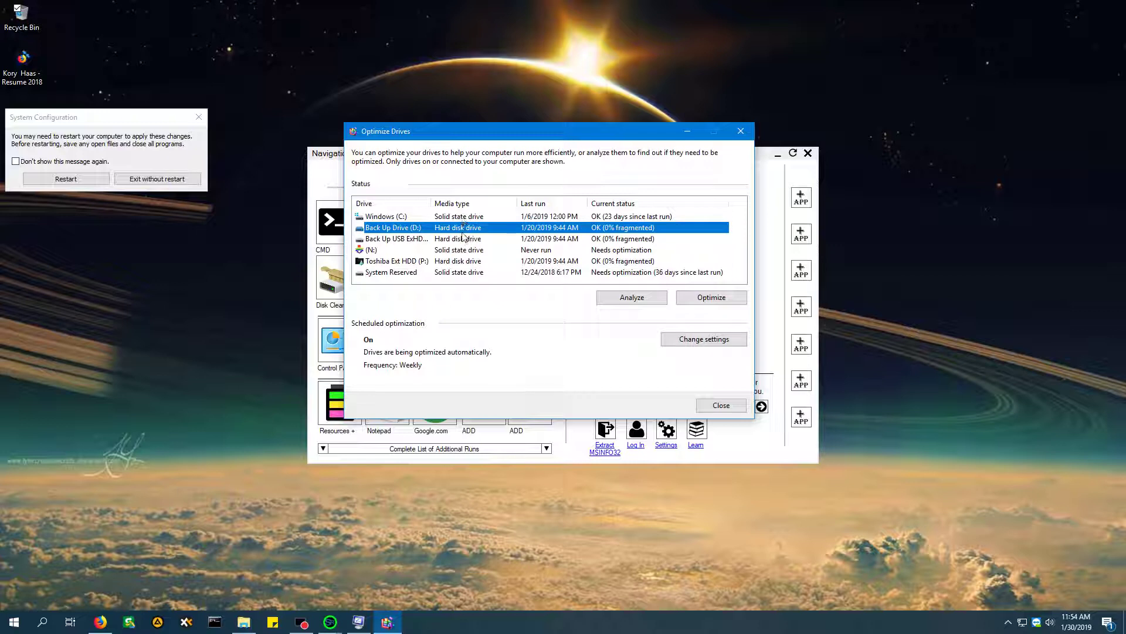
click(460, 218)
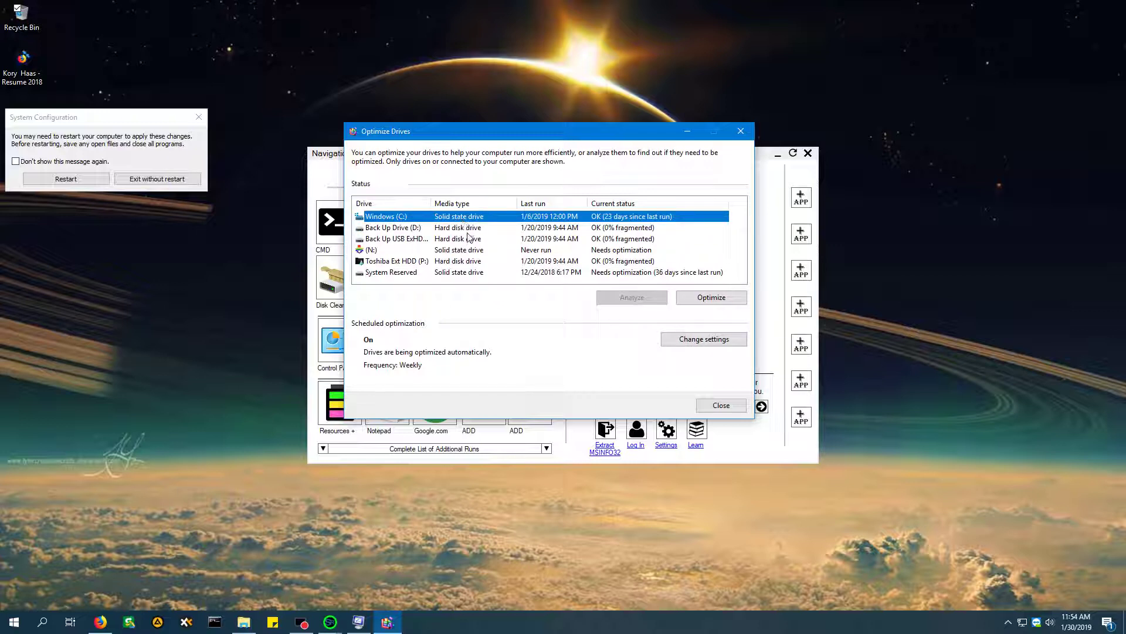
click(469, 229)
click(460, 217)
click(474, 228)
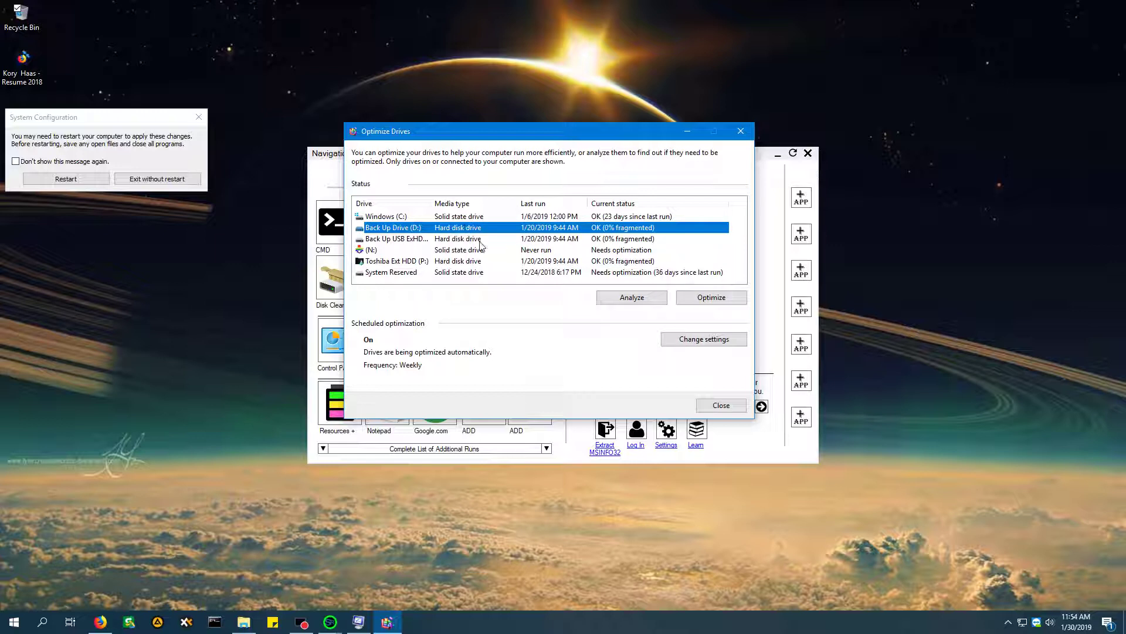
click(449, 220)
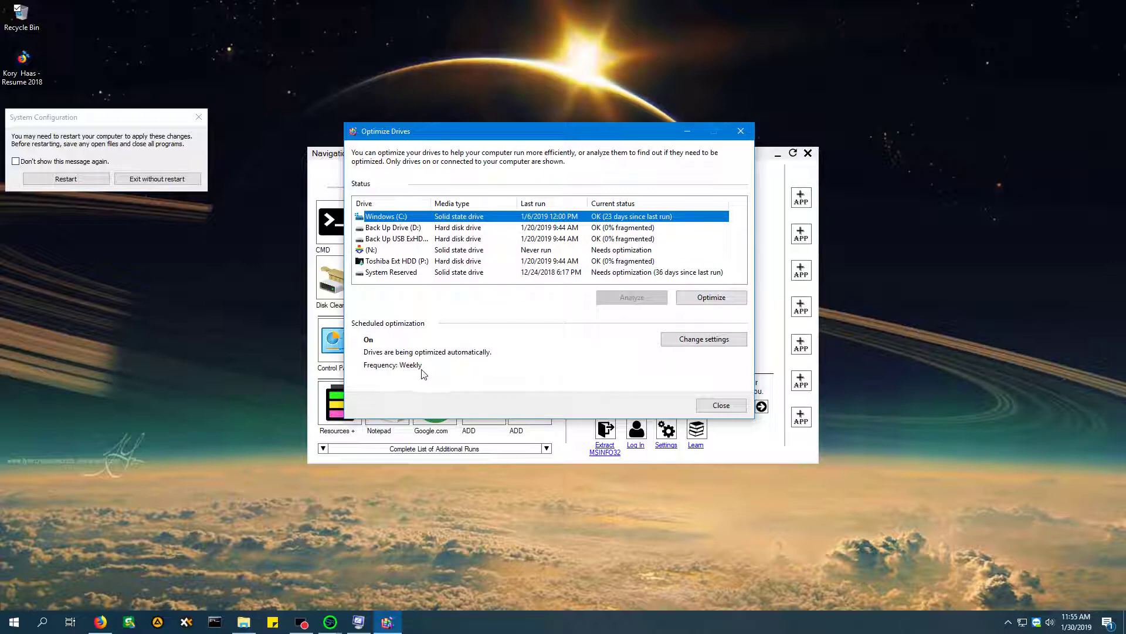
Turn off scheduled drive optimization, closing Optimize Drives, and exit the System Configuration prompt without restarting.
click(677, 340)
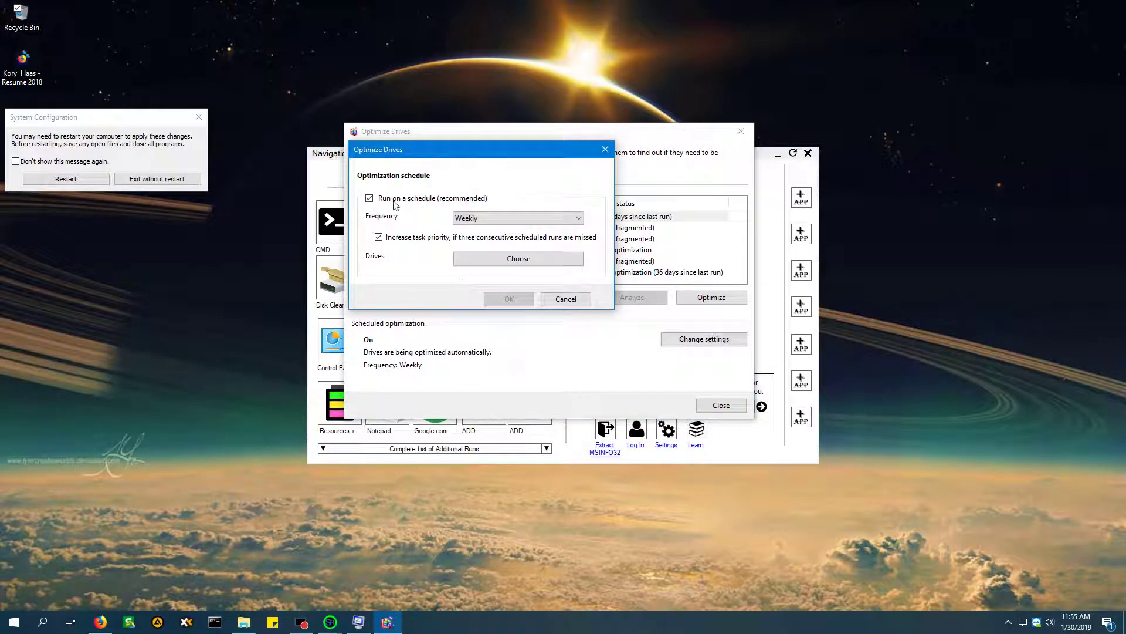
click(394, 201)
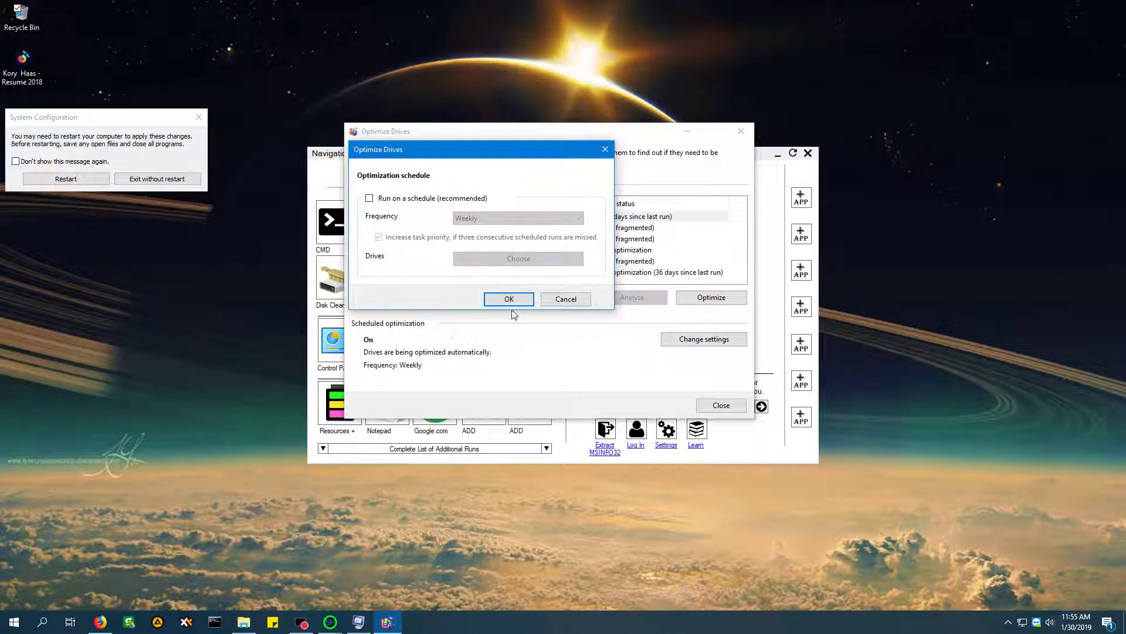
click(510, 301)
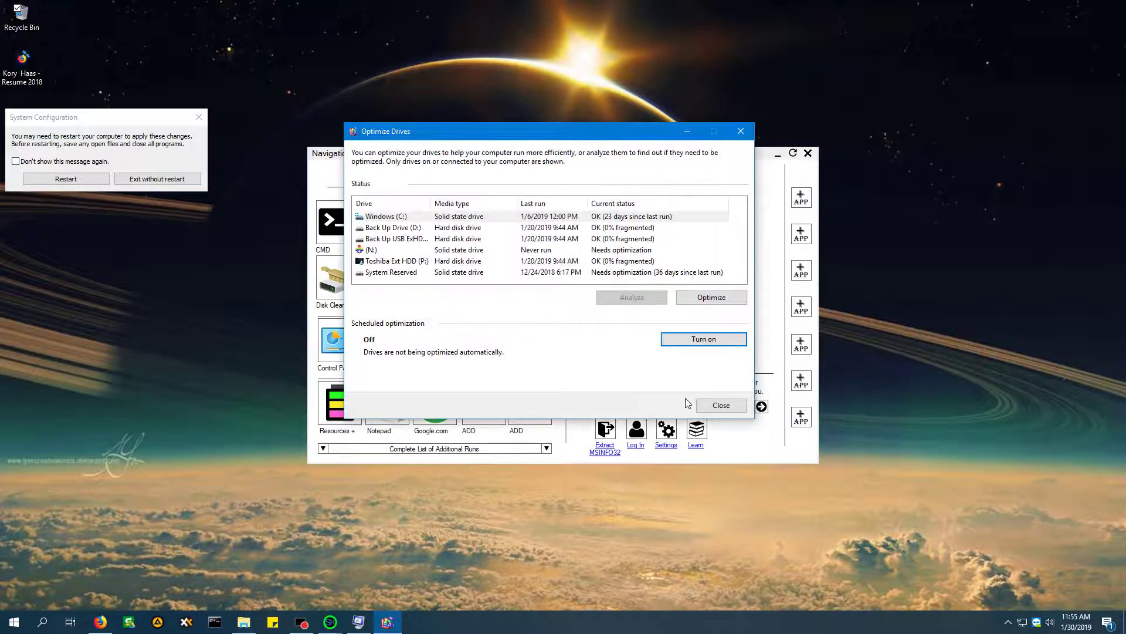
click(722, 405)
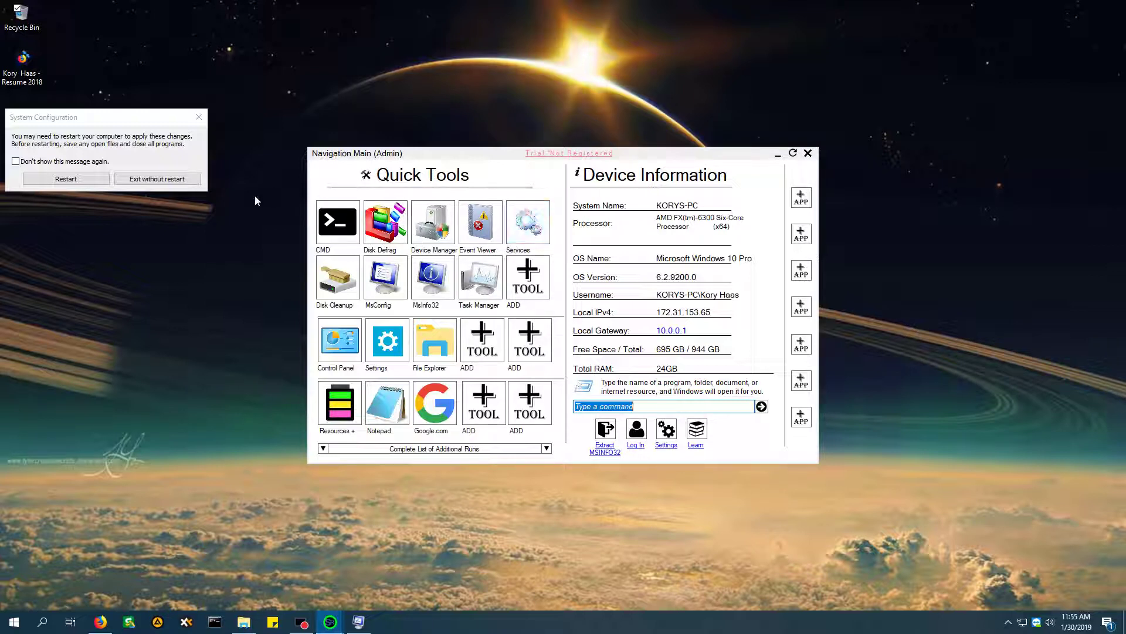
click(174, 182)
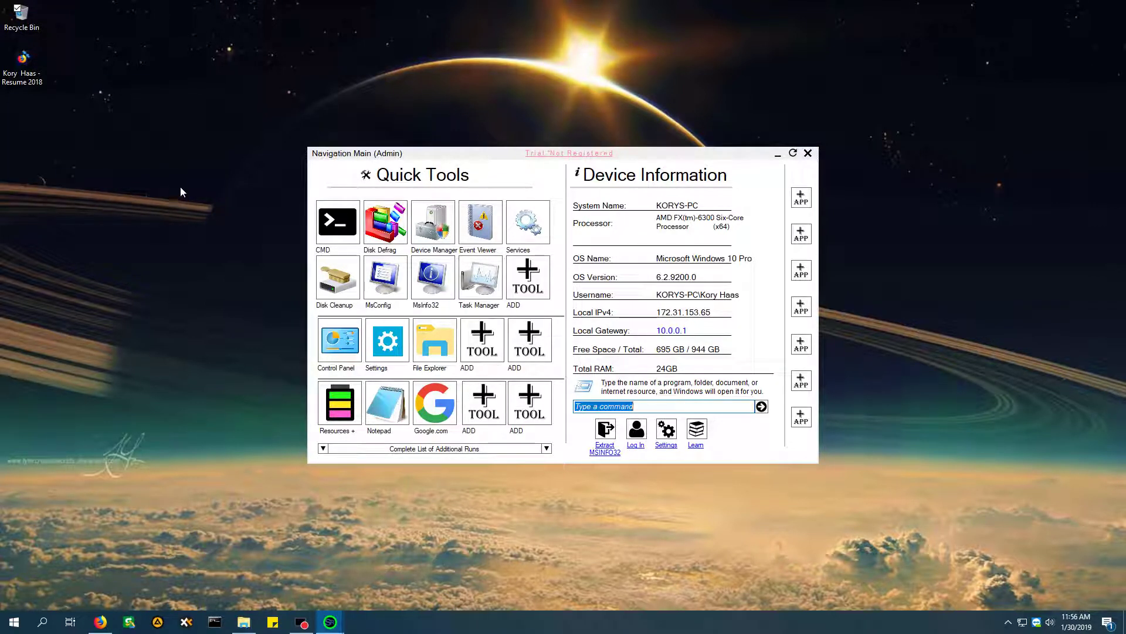